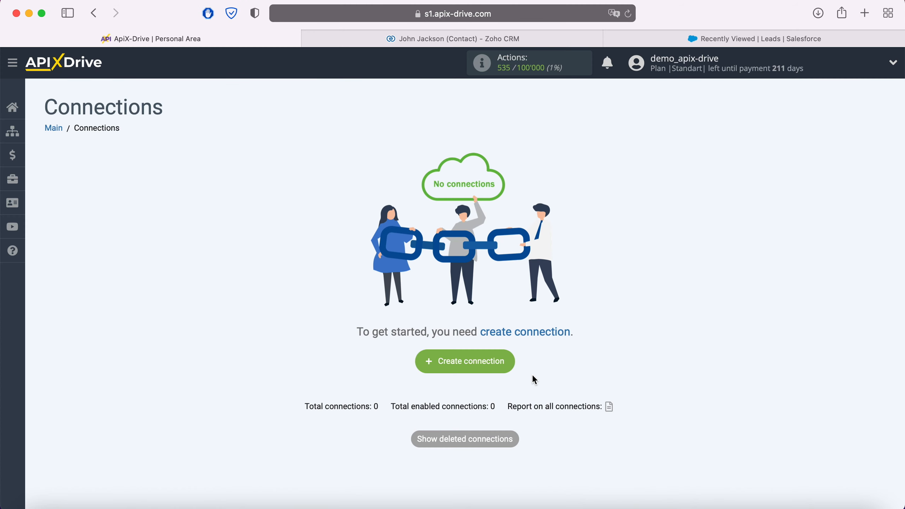
# Step: Start a new connection with Zoho CRM as the source and Get Contacts (new) as the action
pyautogui.click(509, 367)
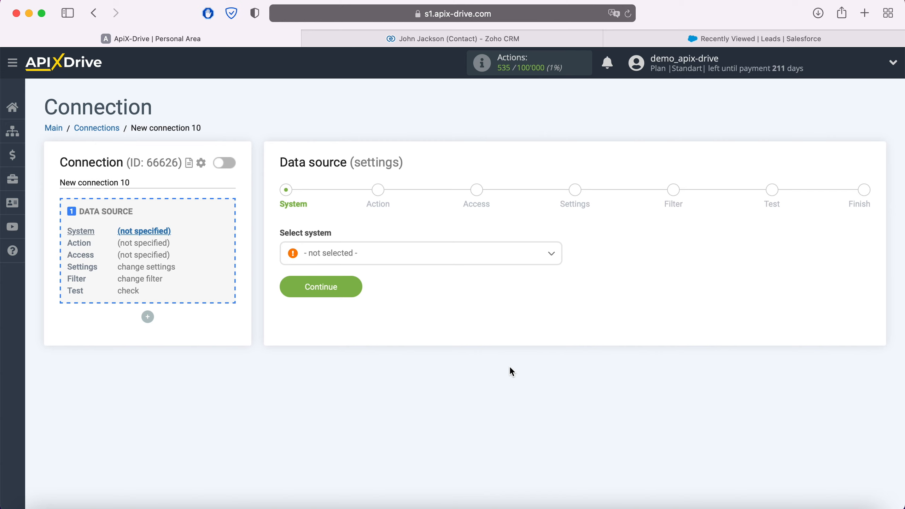
pyautogui.click(430, 259)
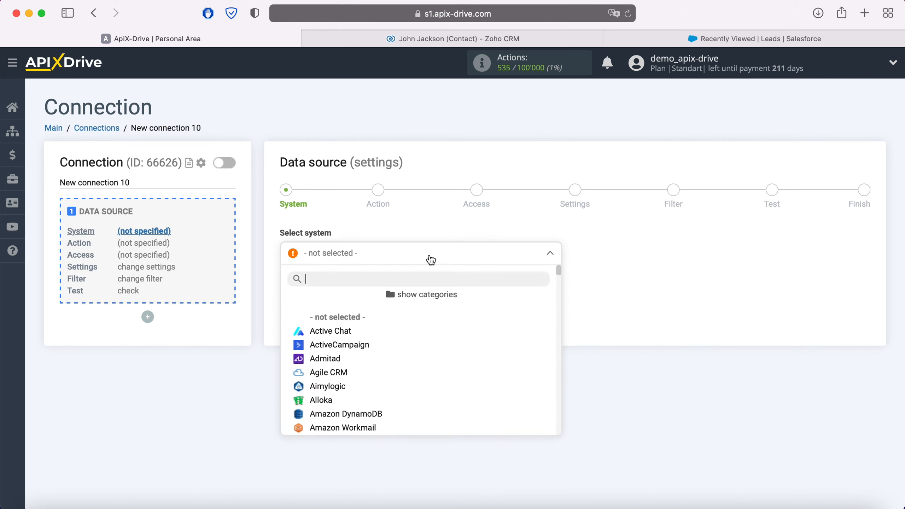
pyautogui.scroll(-10, 444, 353)
pyautogui.scroll(-15, 446, 354)
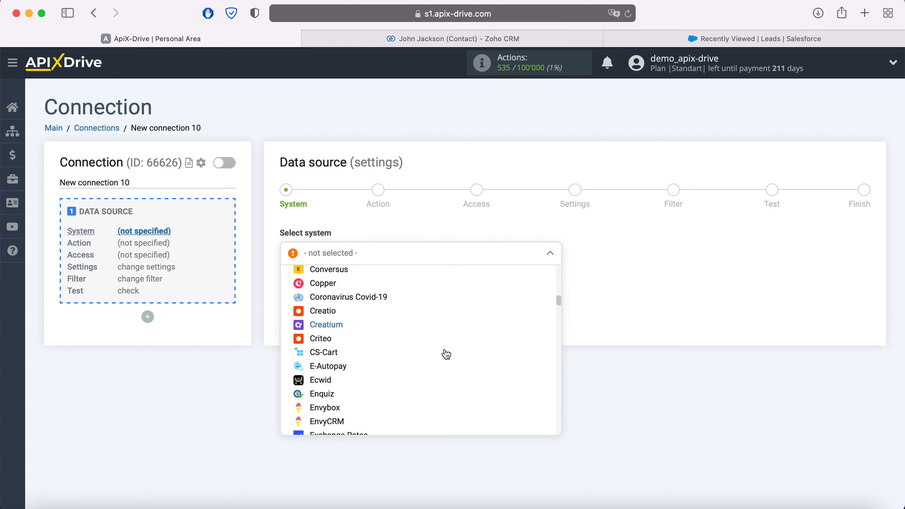
pyautogui.scroll(-15, 446, 366)
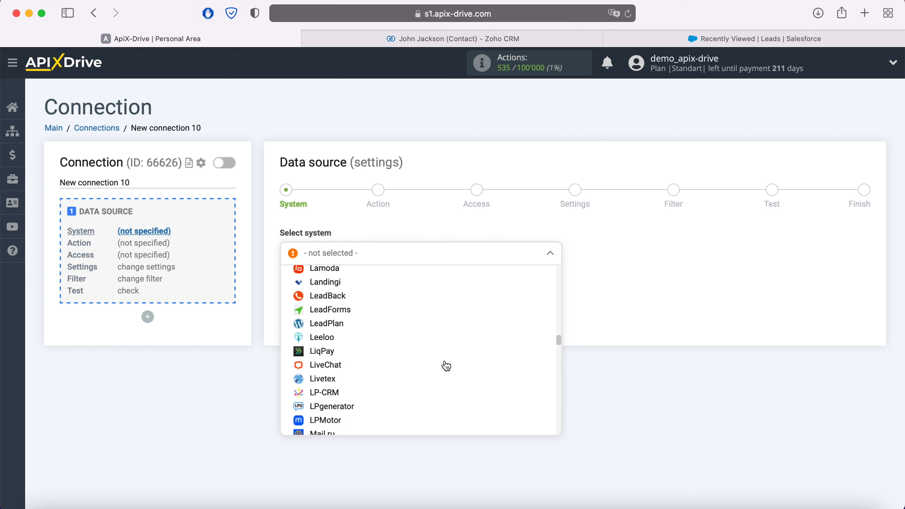
pyautogui.scroll(-15, 445, 366)
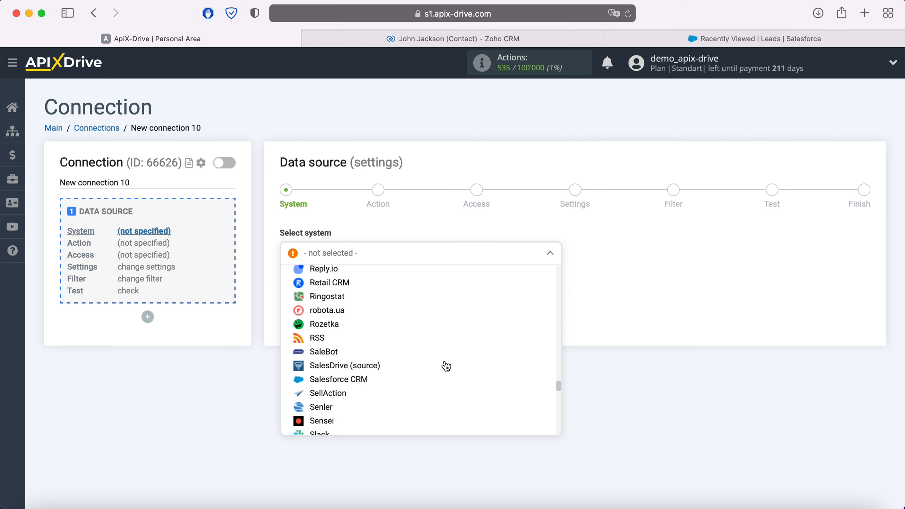
pyautogui.scroll(-10, 446, 365)
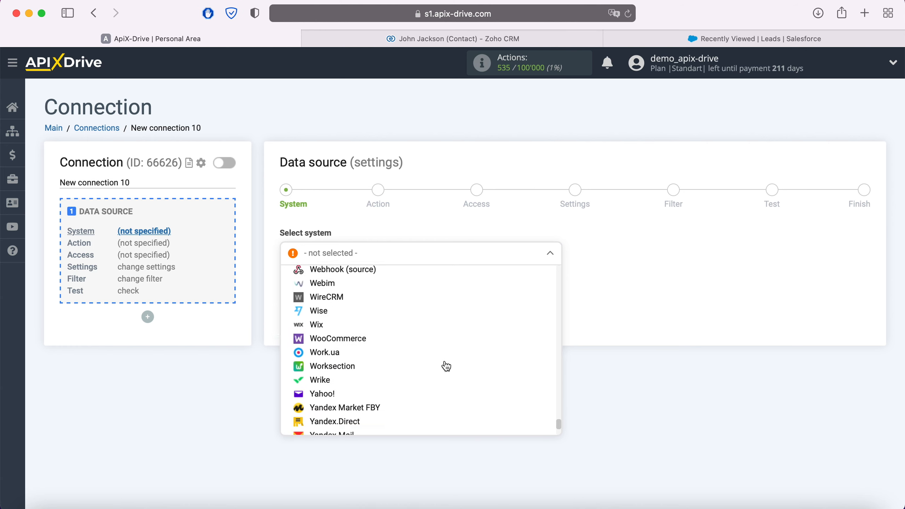
pyautogui.click(342, 402)
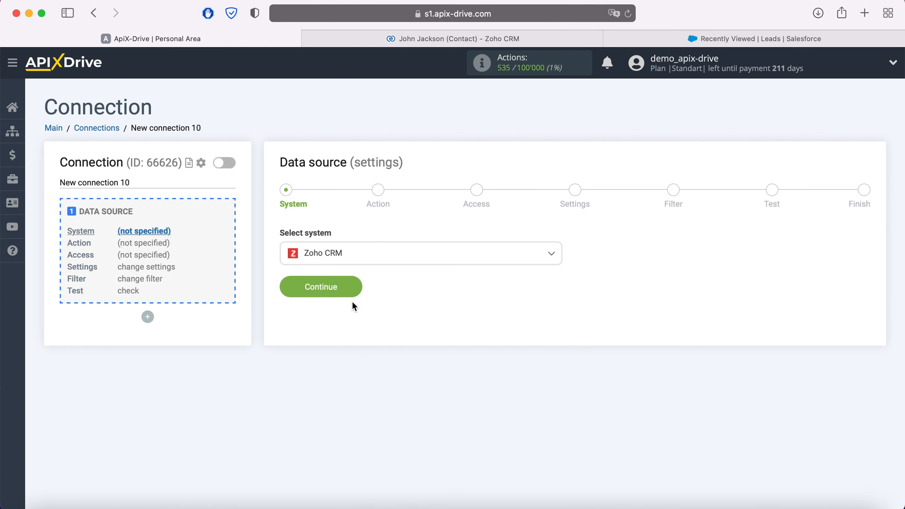
pyautogui.click(354, 287)
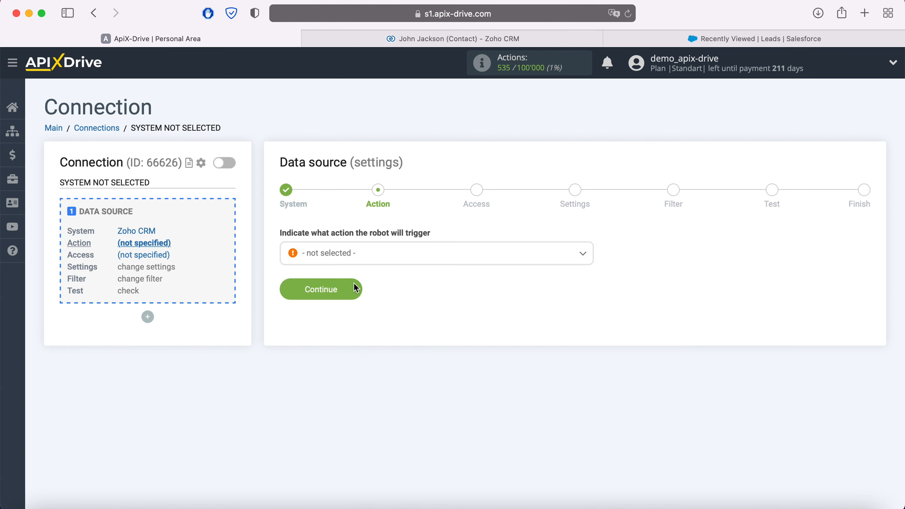
pyautogui.click(366, 263)
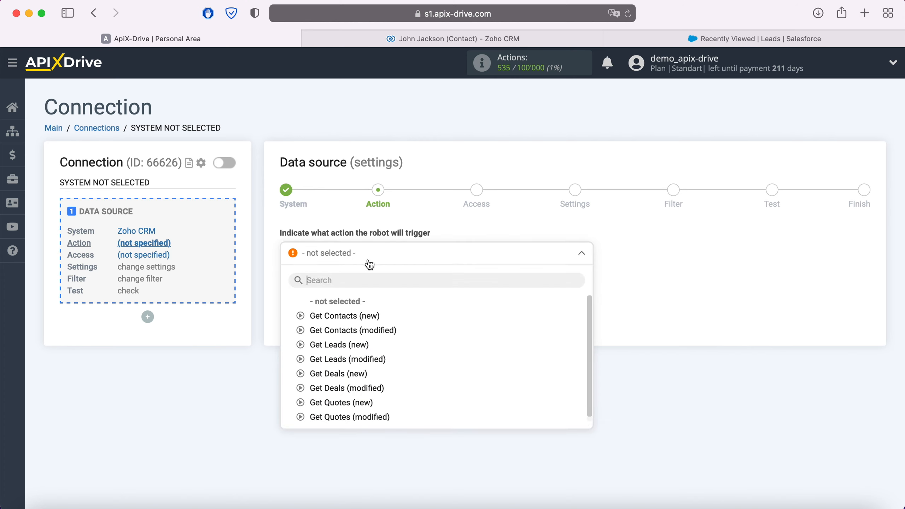
pyautogui.click(343, 316)
pyautogui.click(349, 288)
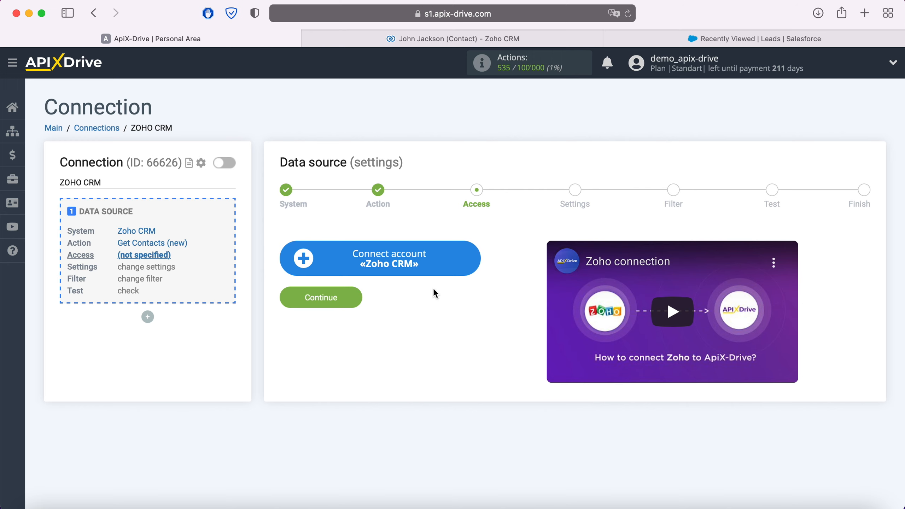
# Step: Sign in to Zoho with the account email and password and grant ApiX-Drive access
pyautogui.click(472, 263)
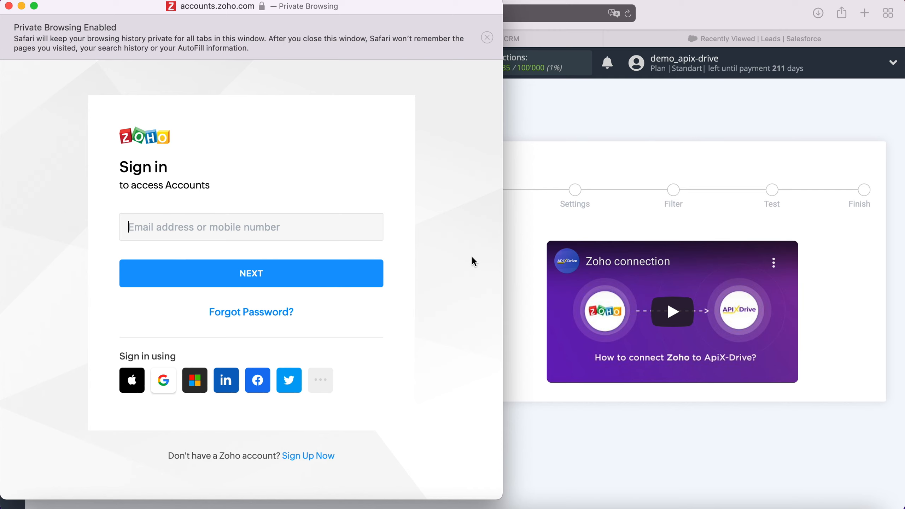
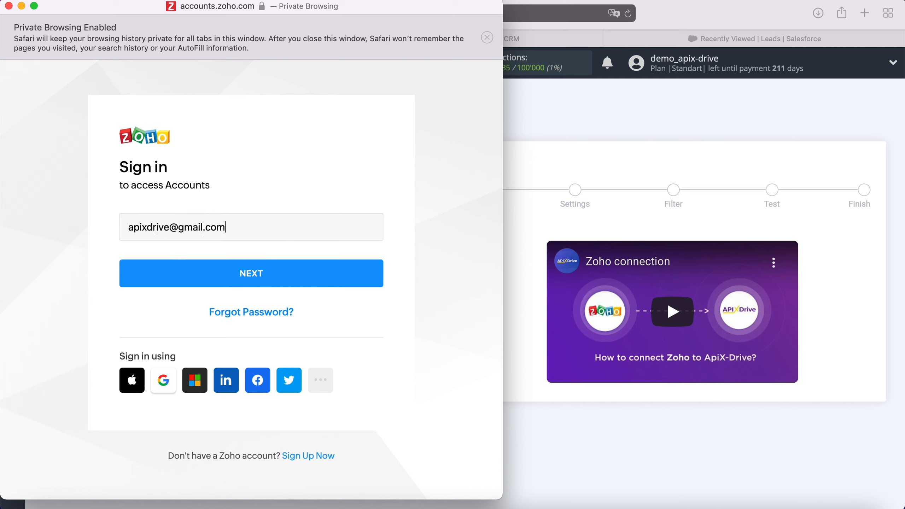
pyautogui.click(321, 285)
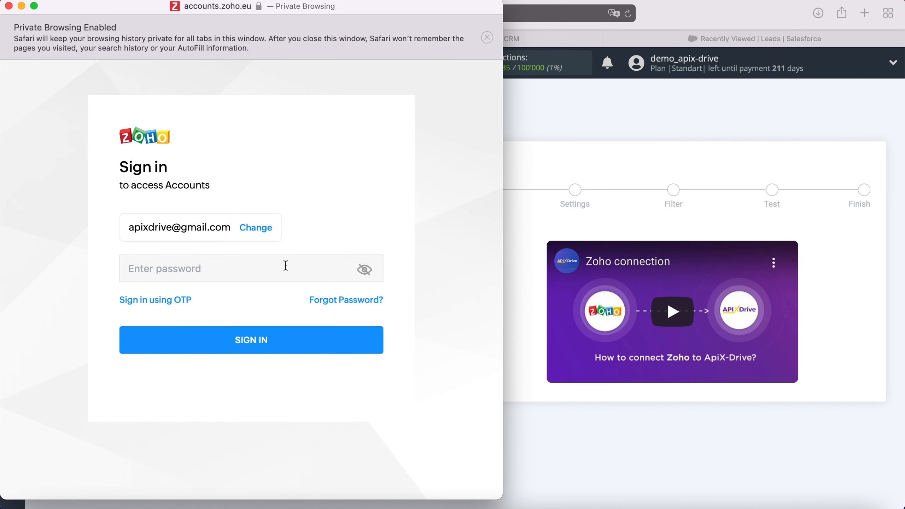
pyautogui.write('••••••••••••')
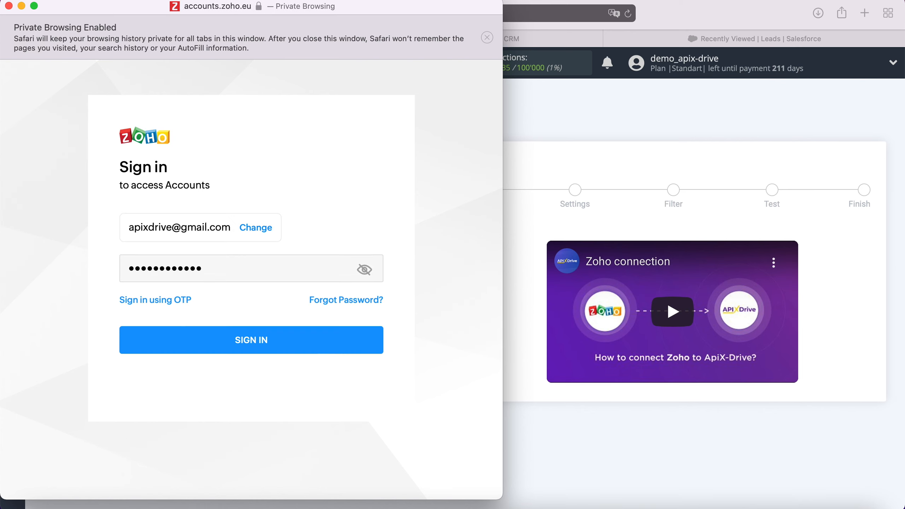
pyautogui.click(284, 347)
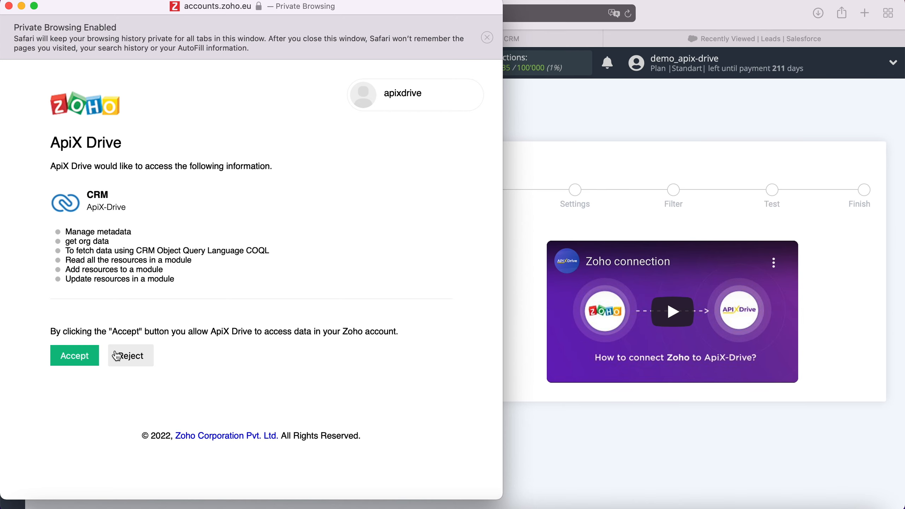
pyautogui.click(85, 355)
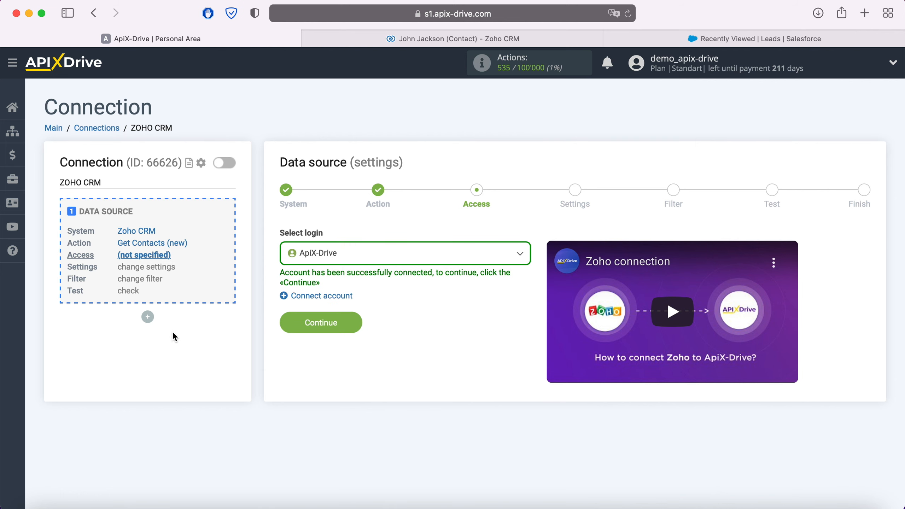
pyautogui.click(380, 251)
# Step: Use the ApiX-Drive login, skip Settings and Filter, and finish after reviewing the test contact
pyautogui.click(341, 333)
pyautogui.click(340, 334)
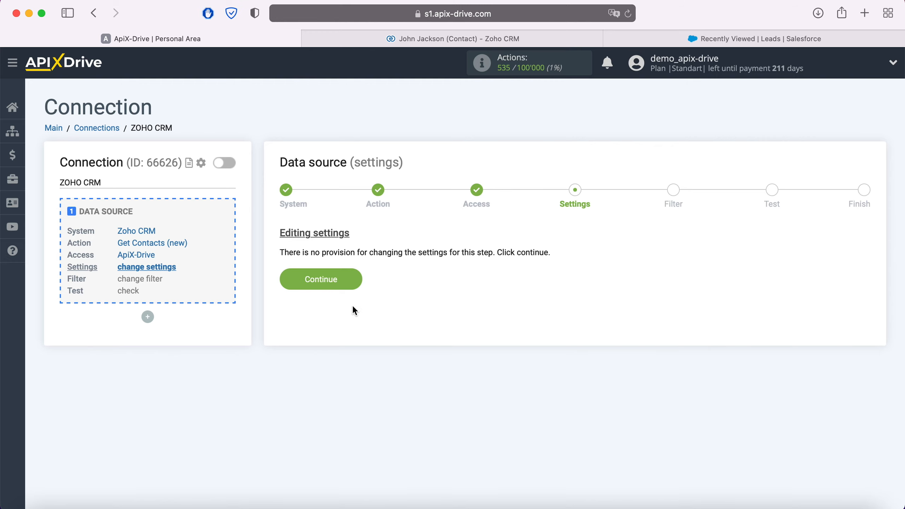
pyautogui.click(350, 280)
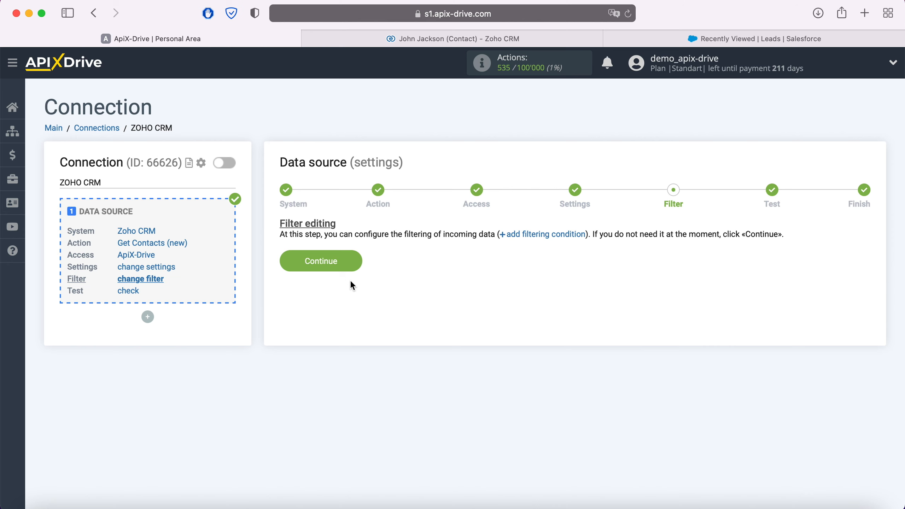
pyautogui.click(353, 265)
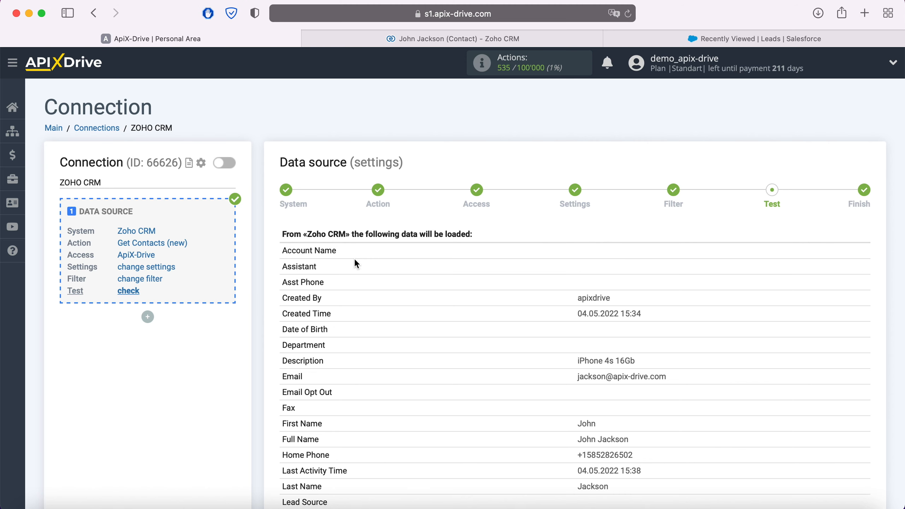
pyautogui.scroll(-10, 355, 260)
pyautogui.scroll(-4, 354, 257)
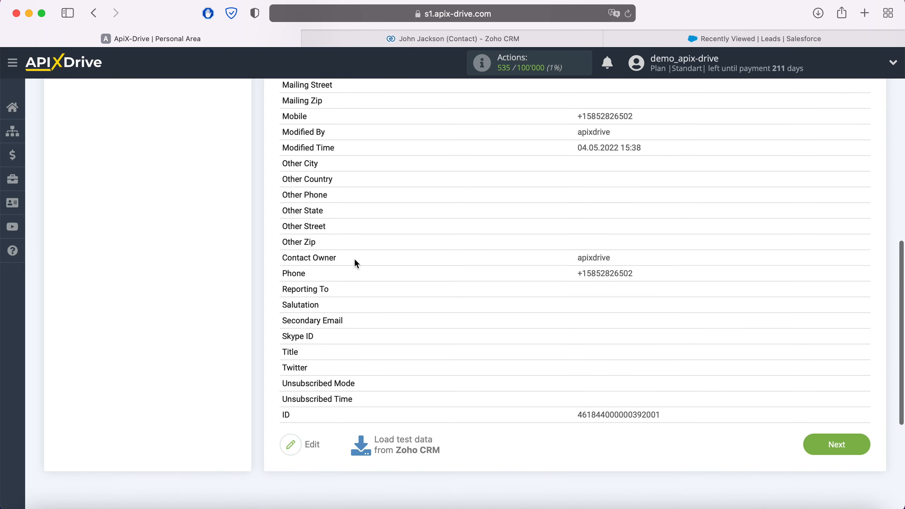
pyautogui.click(860, 437)
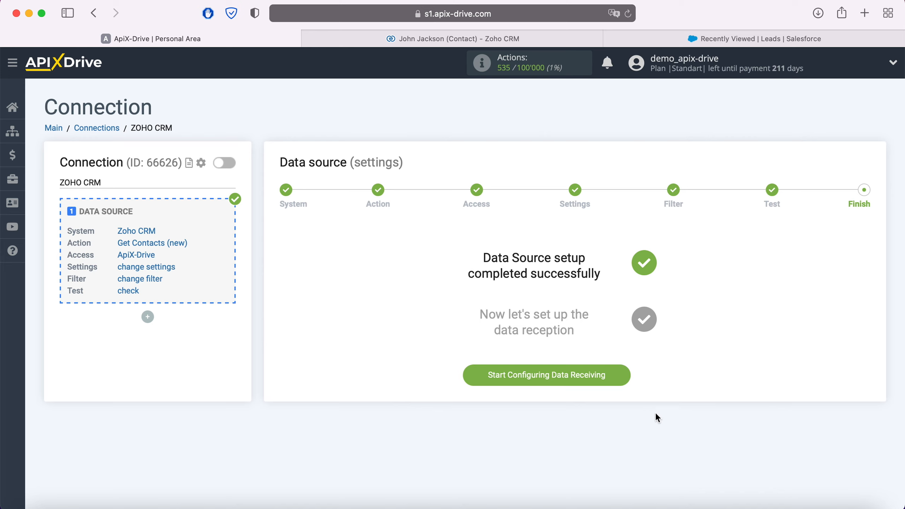
# Step: Set Salesforce CRM as the destination system with the Create Lead action
pyautogui.click(624, 373)
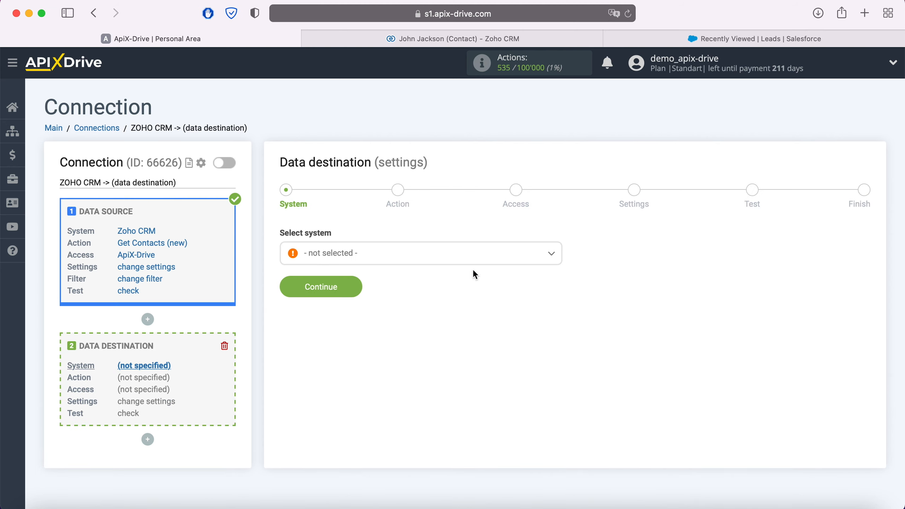
pyautogui.click(462, 258)
pyautogui.scroll(-10, 459, 347)
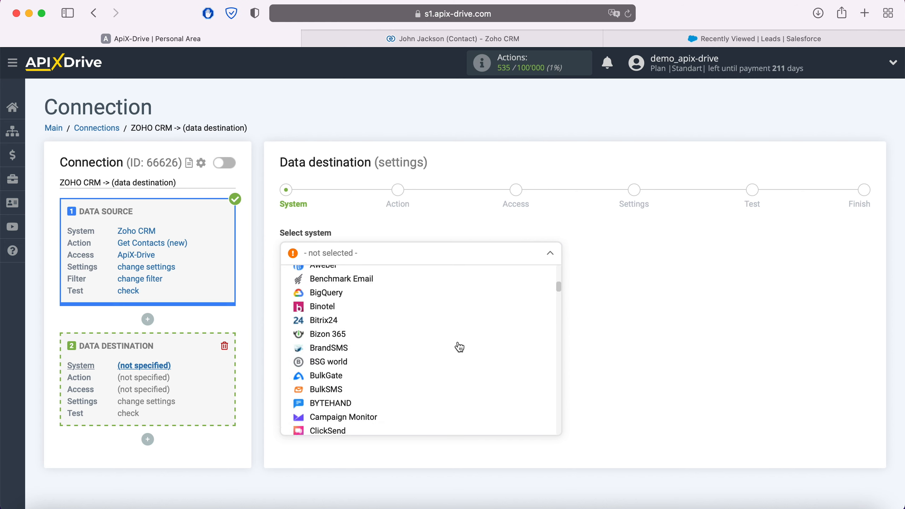
pyautogui.scroll(-15, 459, 347)
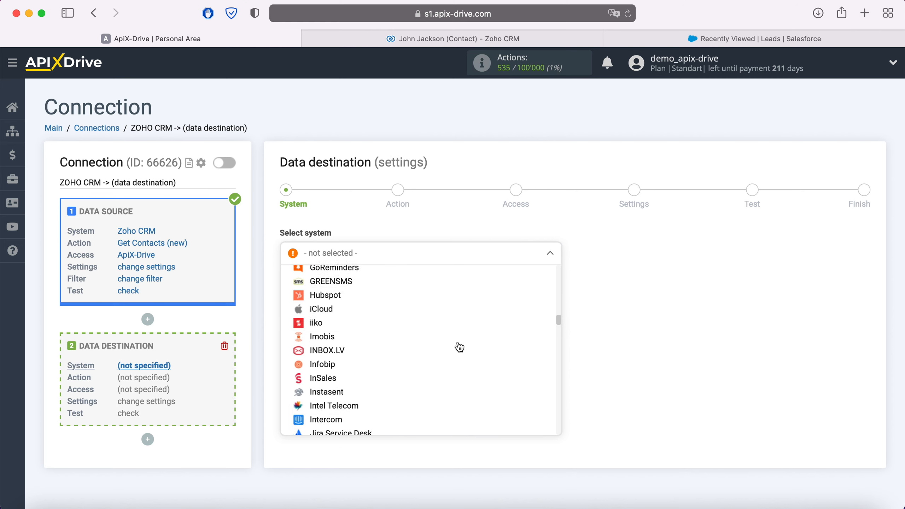
pyautogui.scroll(-15, 459, 348)
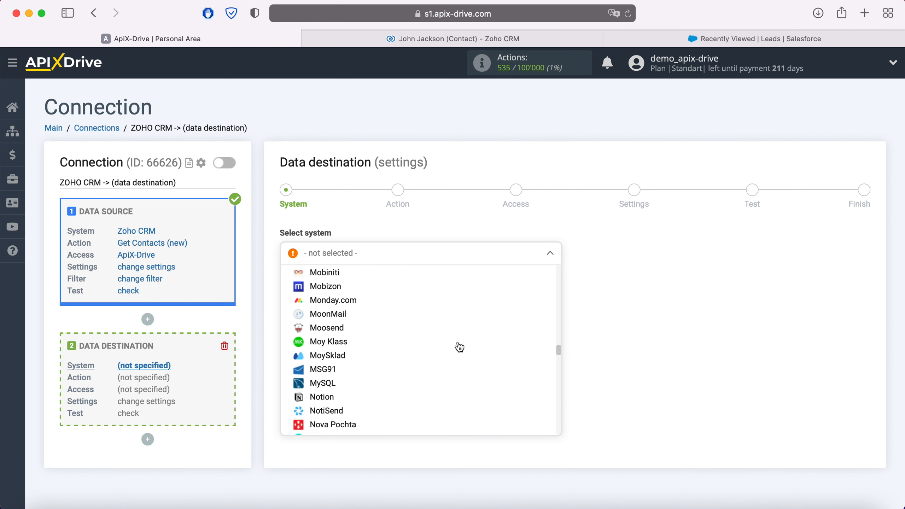
pyautogui.scroll(-15, 459, 347)
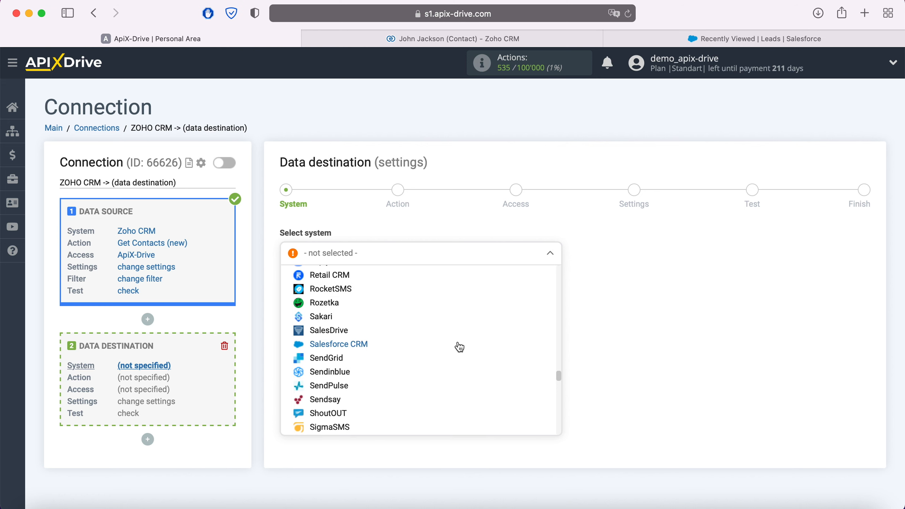
pyautogui.click(361, 345)
pyautogui.click(353, 286)
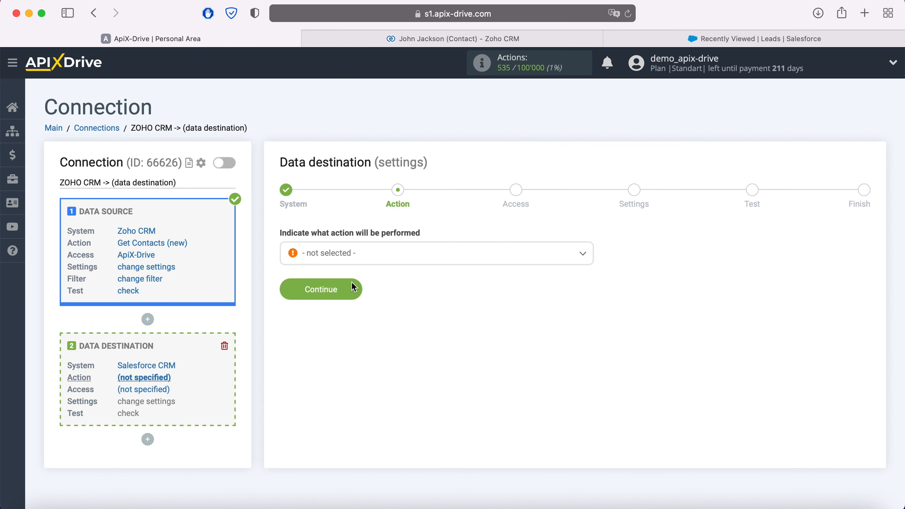
pyautogui.click(366, 259)
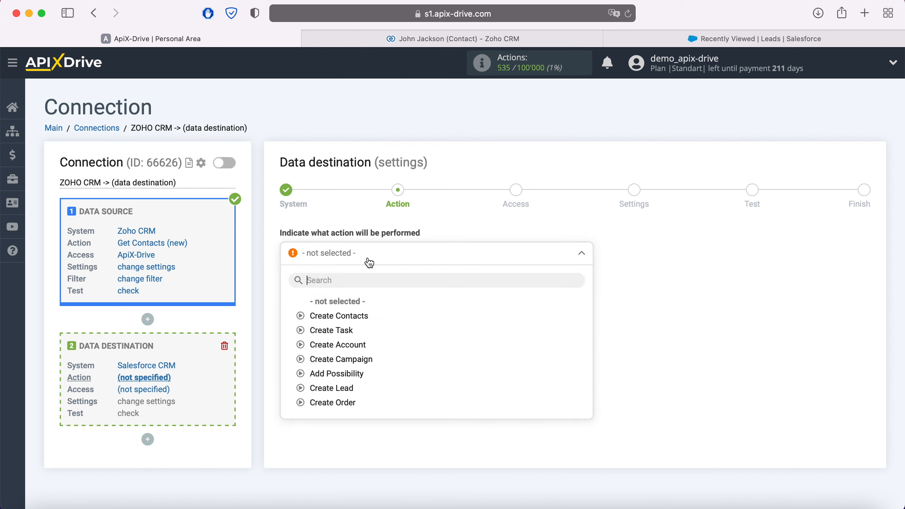
pyautogui.click(348, 389)
pyautogui.click(355, 289)
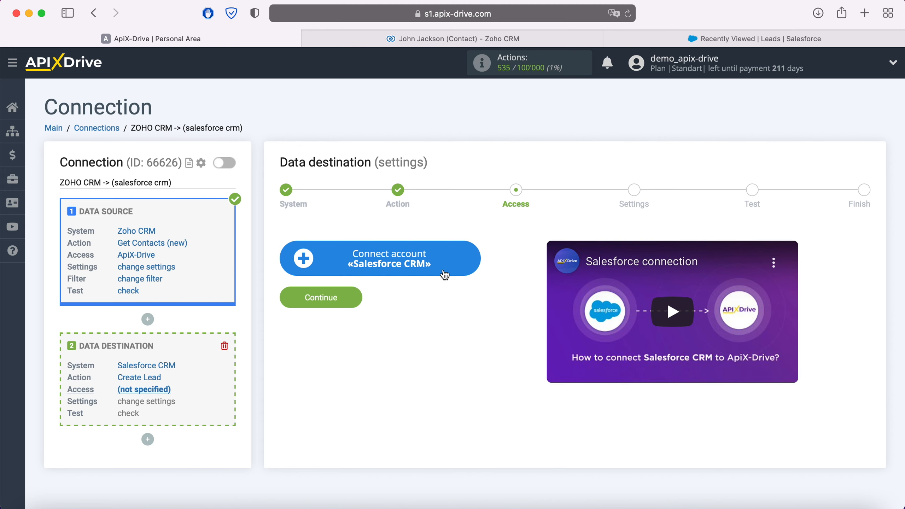
# Step: Log in to Salesforce with the pasted username and password, then select that account as destination login
pyautogui.click(475, 261)
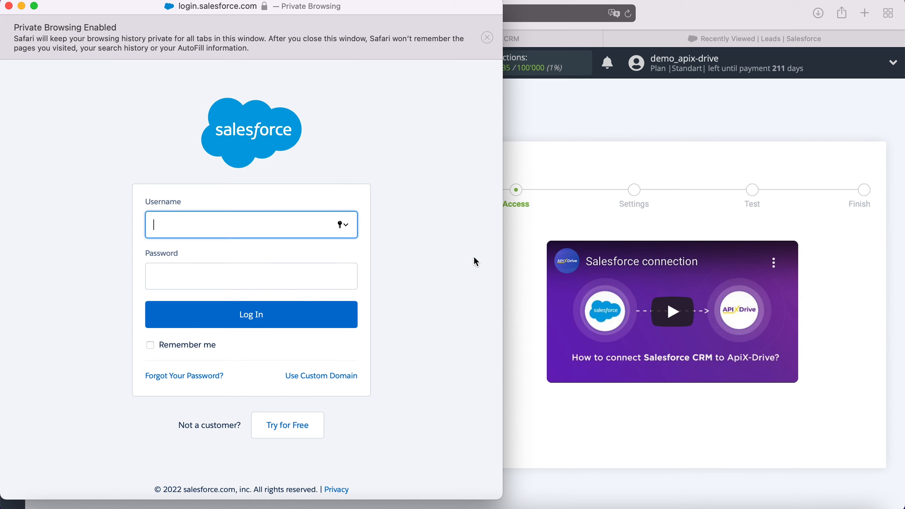
pyautogui.rightClick(232, 232)
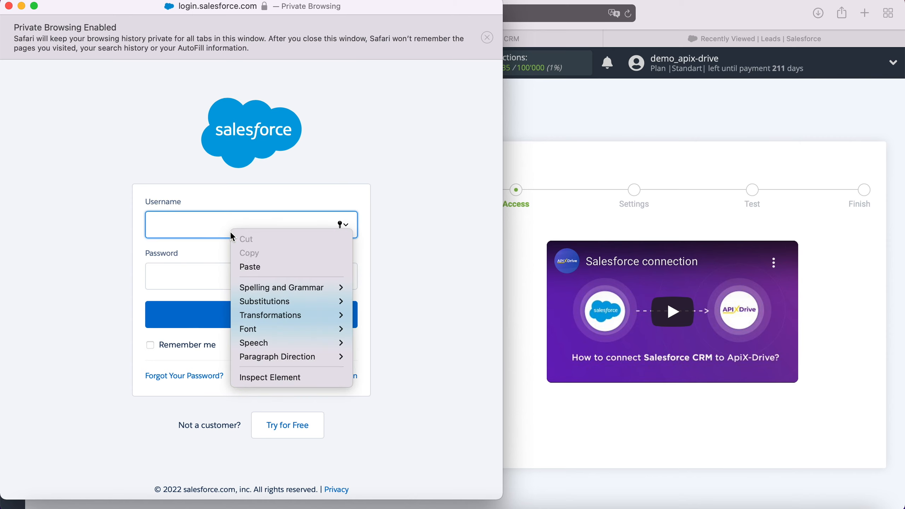
pyautogui.click(257, 264)
pyautogui.click(240, 273)
pyautogui.write('••••••••')
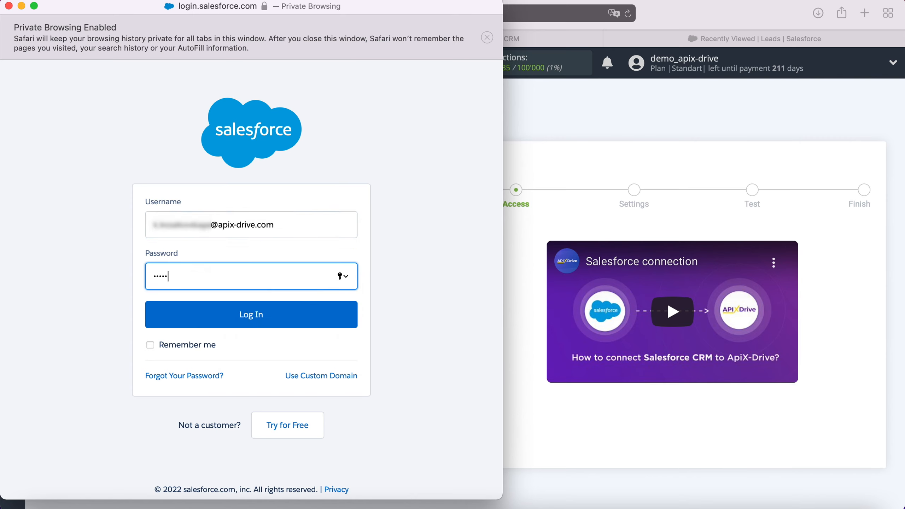
pyautogui.write('••••')
pyautogui.click(268, 313)
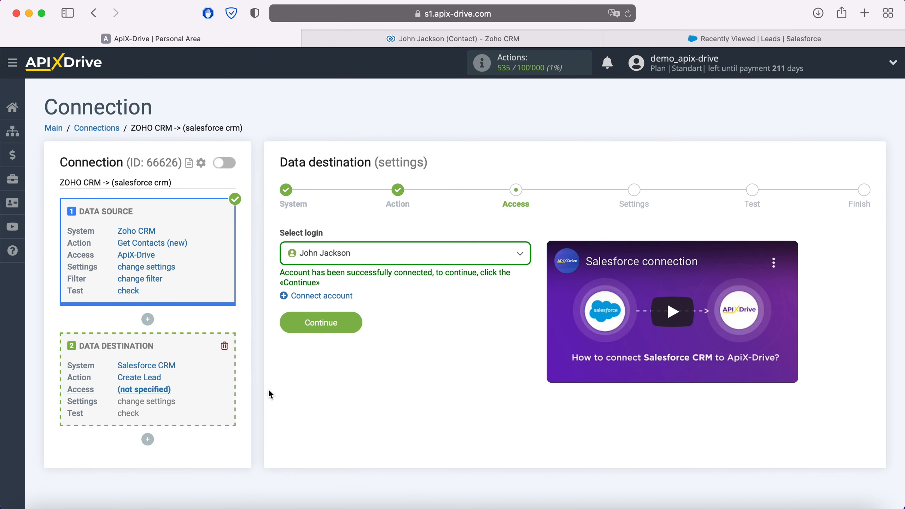
pyautogui.click(374, 259)
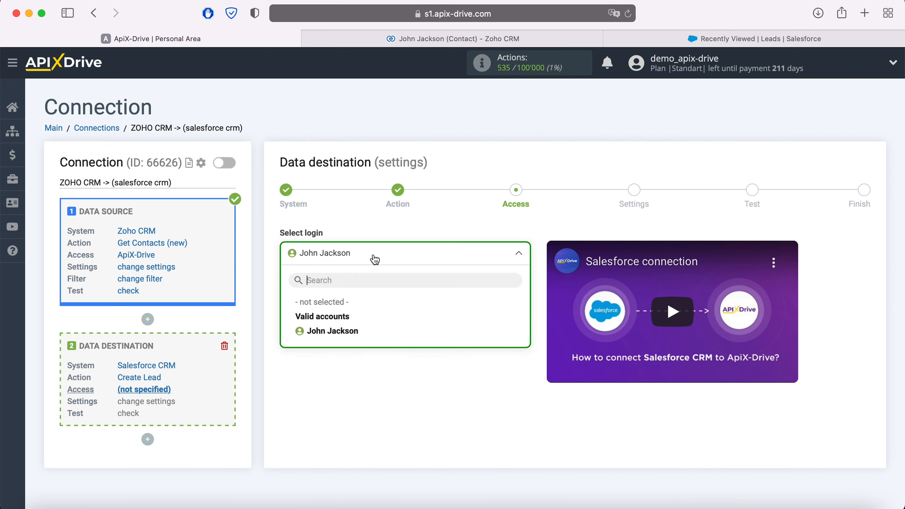
pyautogui.click(372, 330)
# Step: Map the lead's Company to the contact's Full Name and set Clean Status to In Sync
pyautogui.click(356, 324)
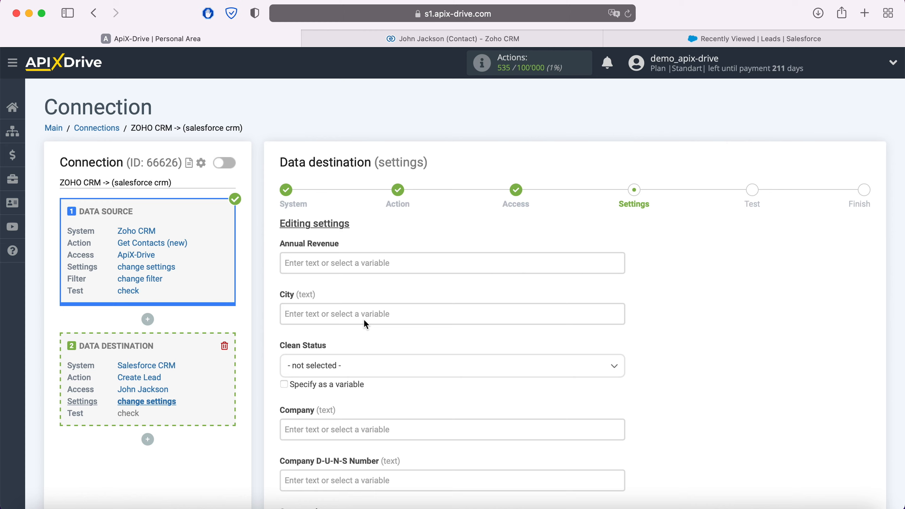
pyautogui.click(331, 429)
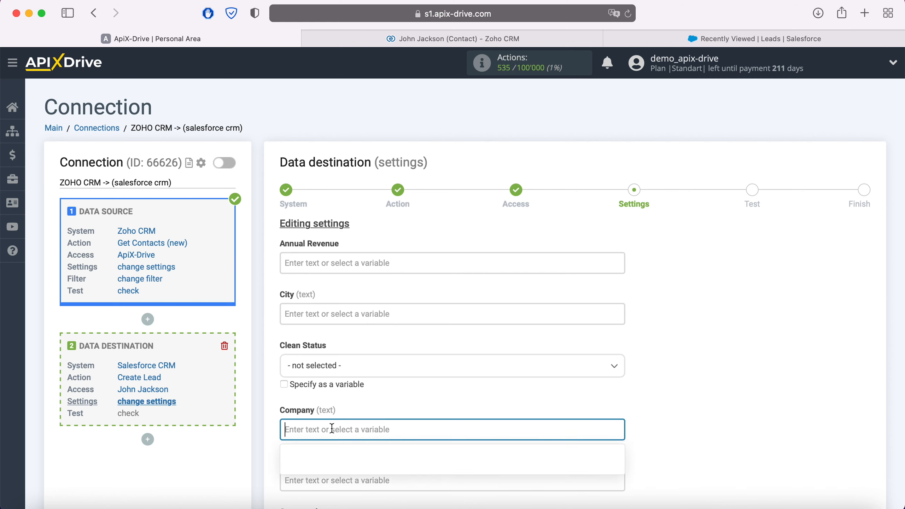
pyautogui.scroll(-8, 333, 432)
pyautogui.scroll(-5, 463, 328)
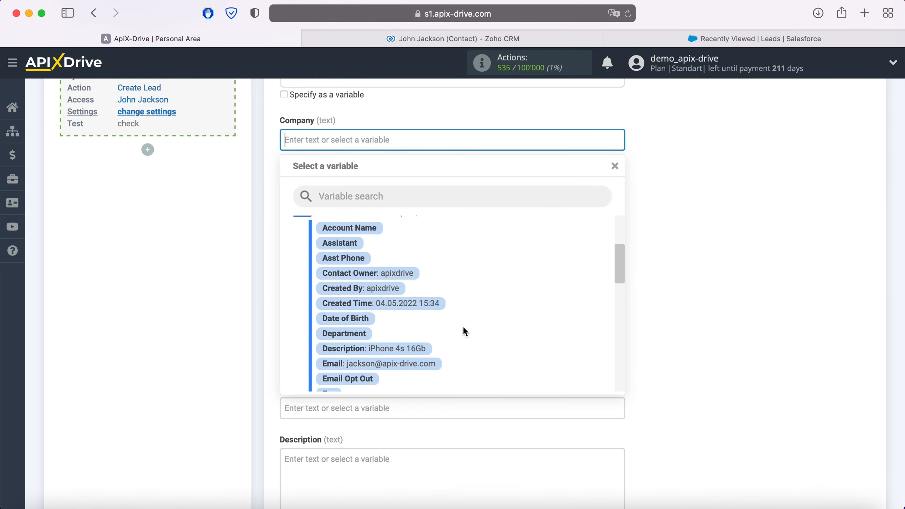
pyautogui.scroll(-3, 463, 326)
pyautogui.click(409, 337)
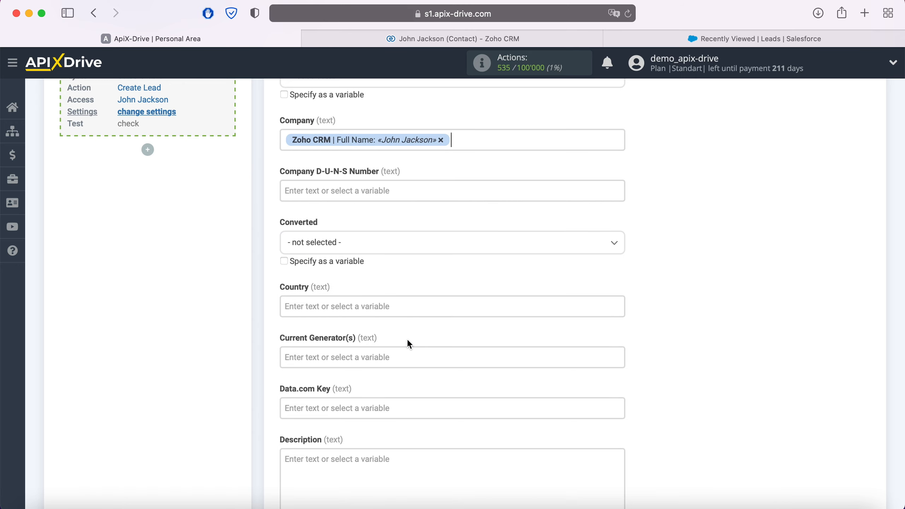
pyautogui.scroll(2, 407, 339)
pyautogui.scroll(5, 407, 342)
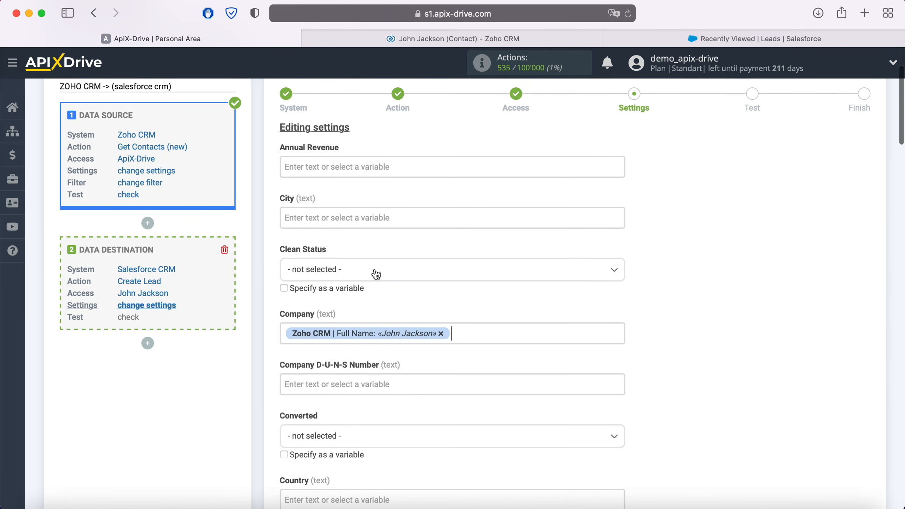
pyautogui.click(374, 271)
pyautogui.click(310, 333)
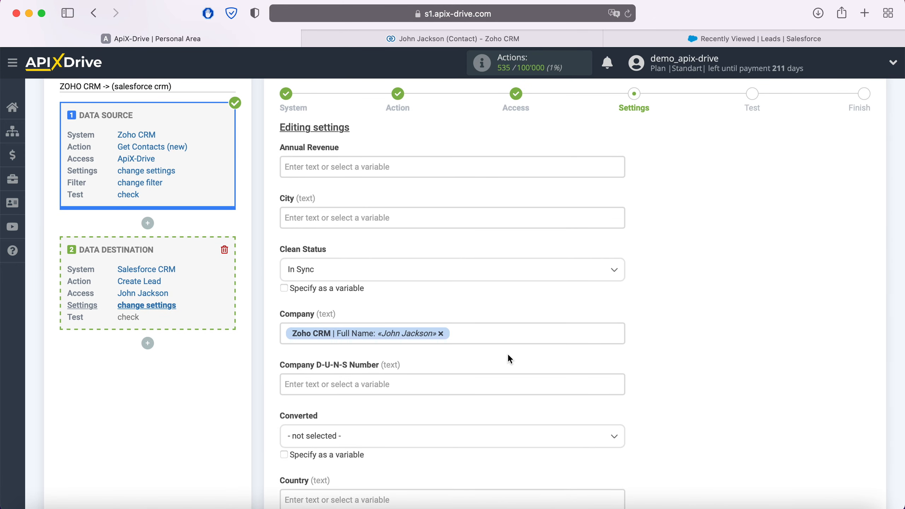
# Step: Fill Description with 'Product' plus the contact's Description and 'Date' plus Created Time on a new line
pyautogui.scroll(-3, 508, 353)
pyautogui.scroll(-7, 508, 356)
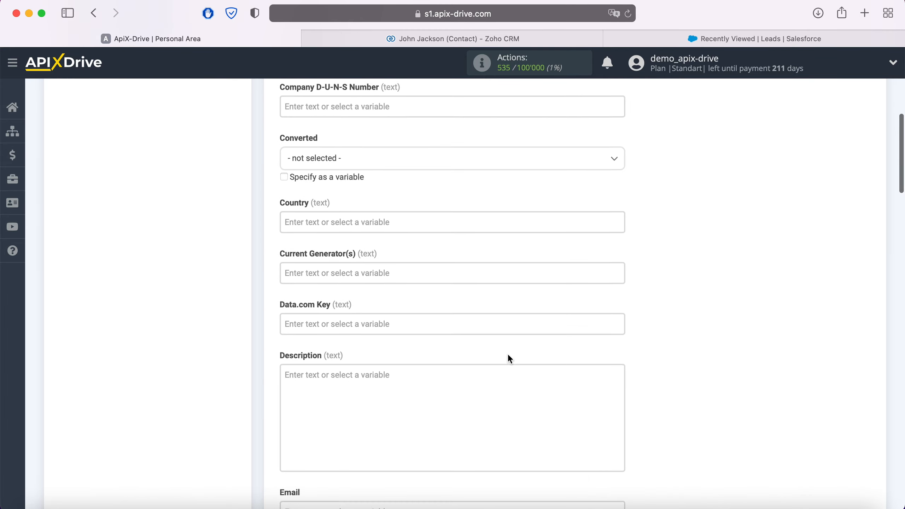
pyautogui.scroll(-2, 430, 327)
pyautogui.click(428, 325)
pyautogui.scroll(-5, 427, 325)
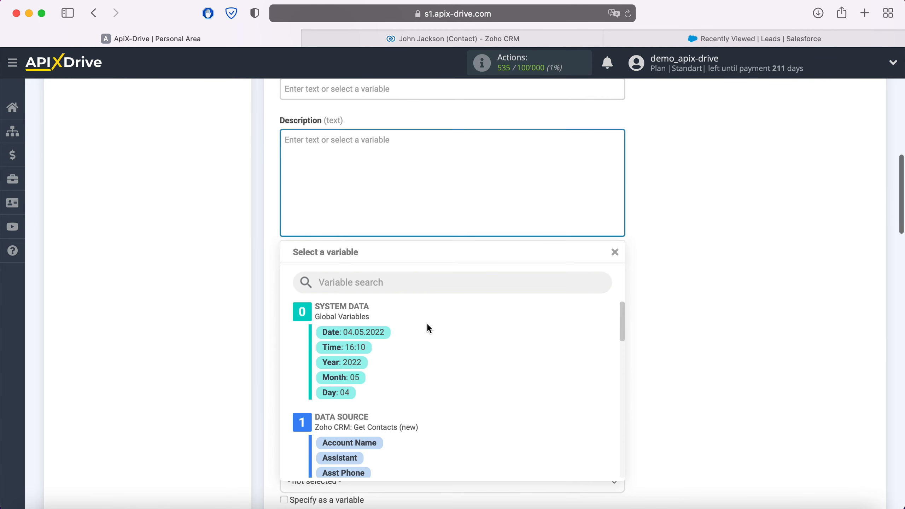
pyautogui.scroll(-5, 504, 369)
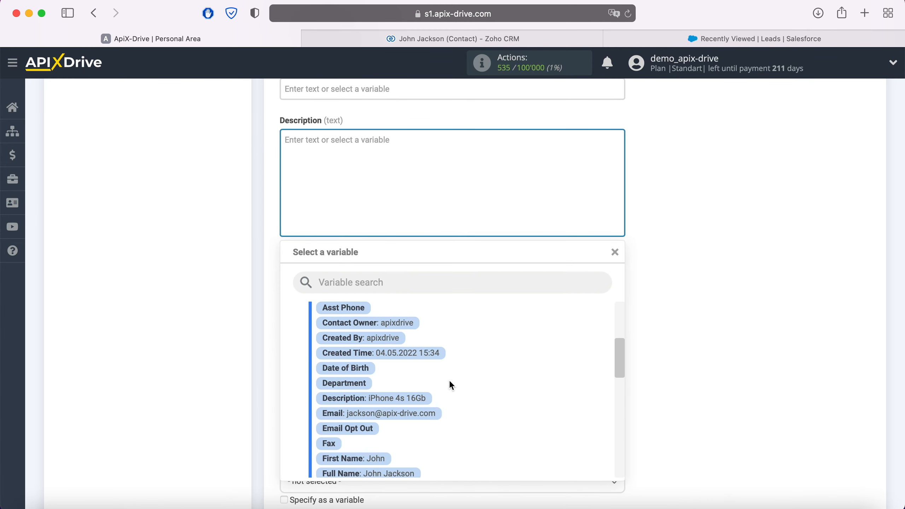
pyautogui.click(398, 399)
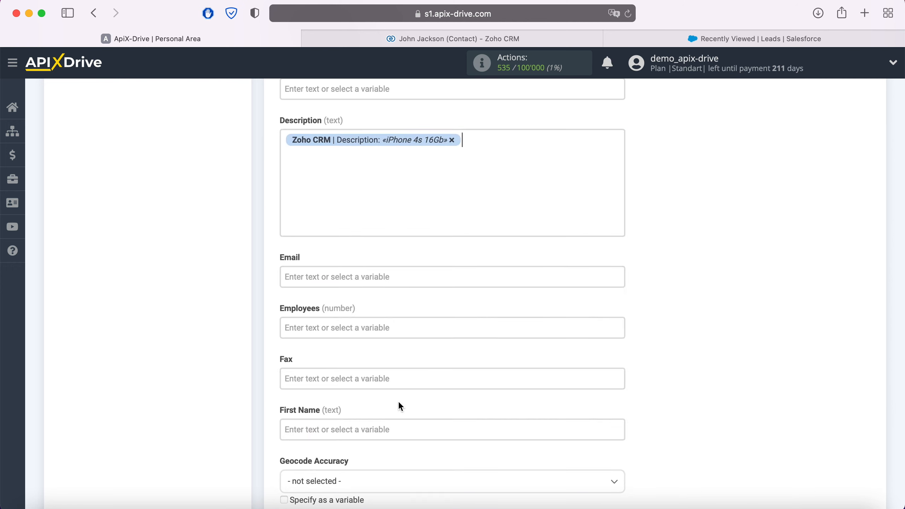
pyautogui.click(290, 141)
pyautogui.write('Product')
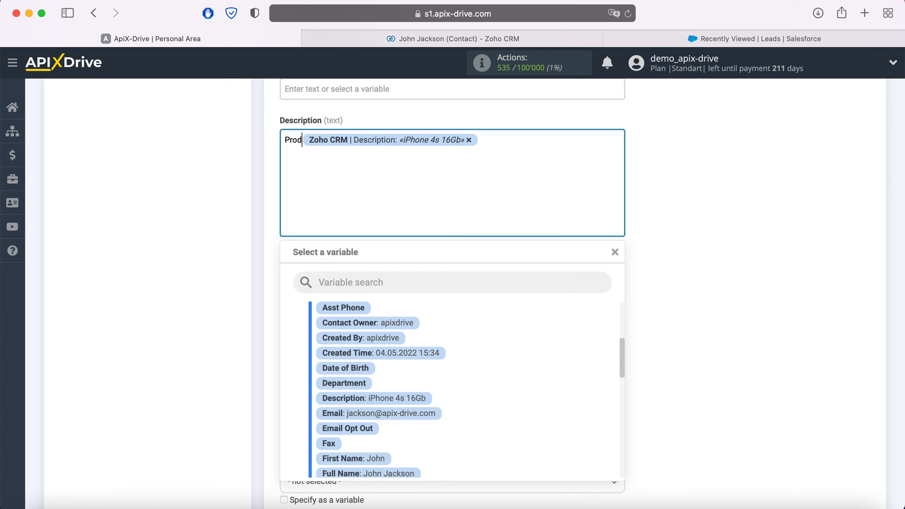
pyautogui.click(502, 138)
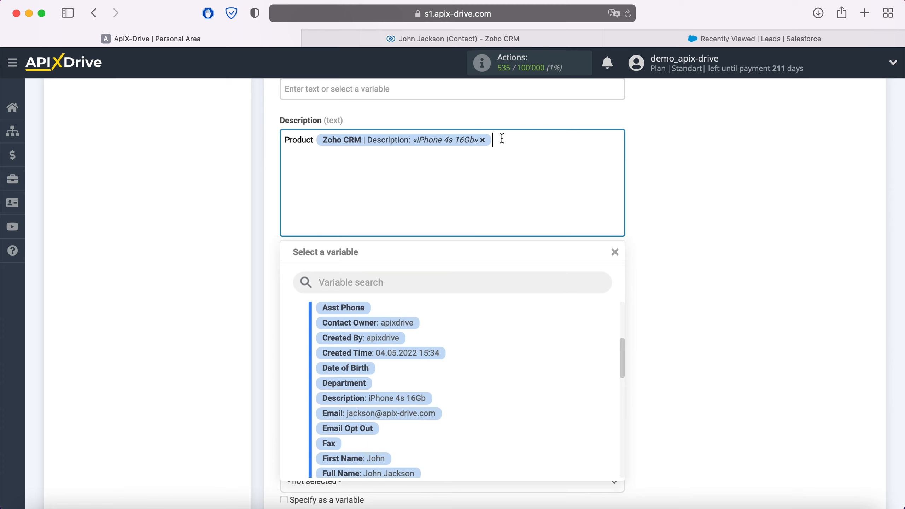
pyautogui.press('Return')
pyautogui.write('Date')
pyautogui.click(424, 356)
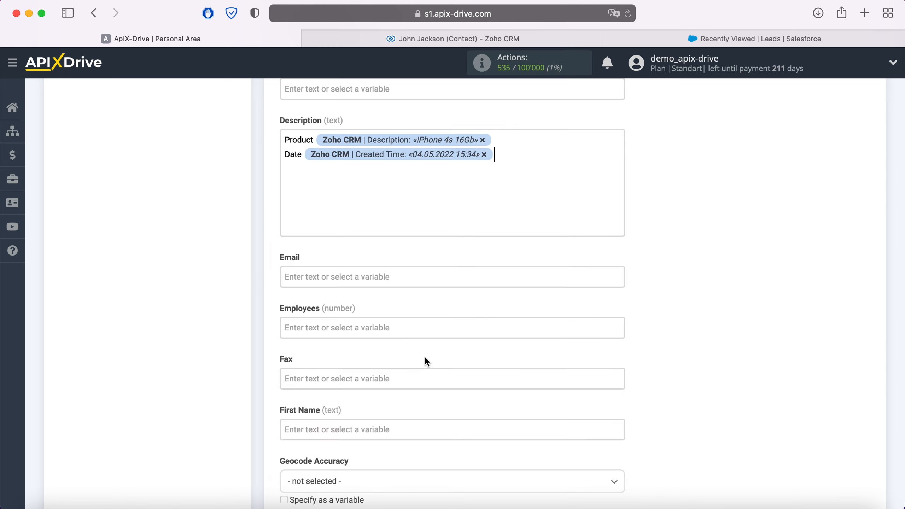
pyautogui.click(354, 278)
# Step: Map the lead's Email, First Name and Last Name to the matching Zoho contact fields
pyautogui.scroll(-5, 479, 323)
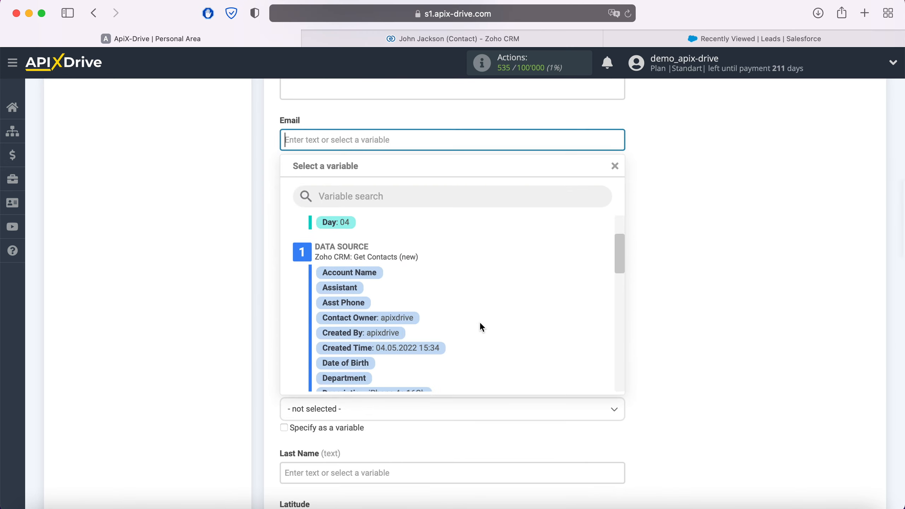
pyautogui.click(439, 339)
pyautogui.click(404, 296)
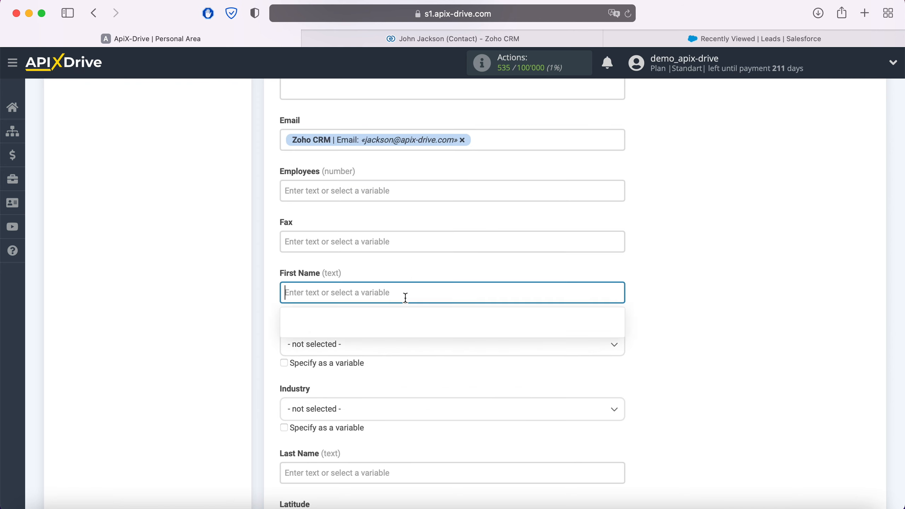
pyautogui.scroll(-1, 463, 310)
pyautogui.scroll(-5, 502, 307)
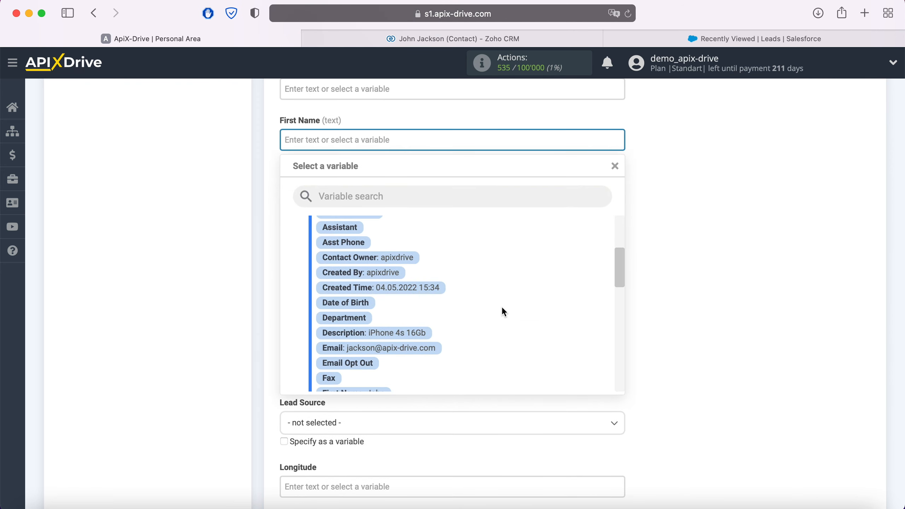
pyautogui.click(371, 327)
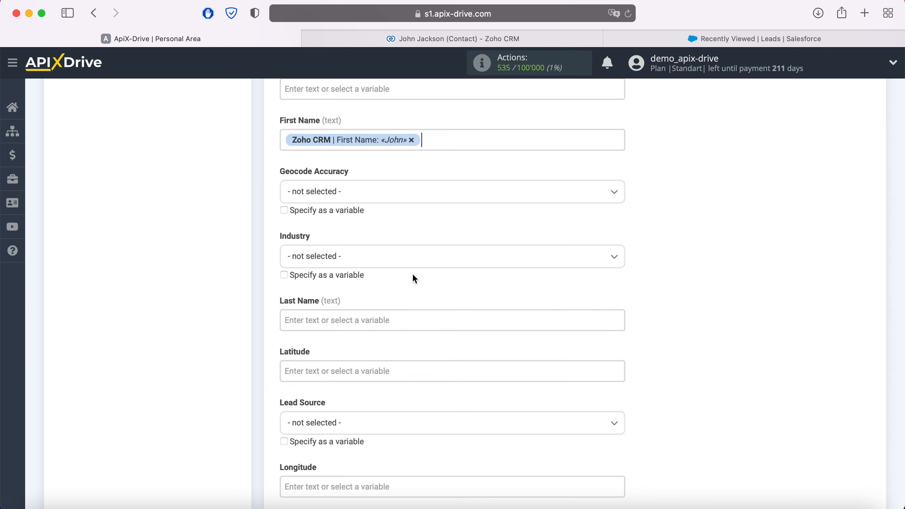
pyautogui.scroll(-3, 412, 272)
pyautogui.click(379, 240)
pyautogui.scroll(-3, 379, 240)
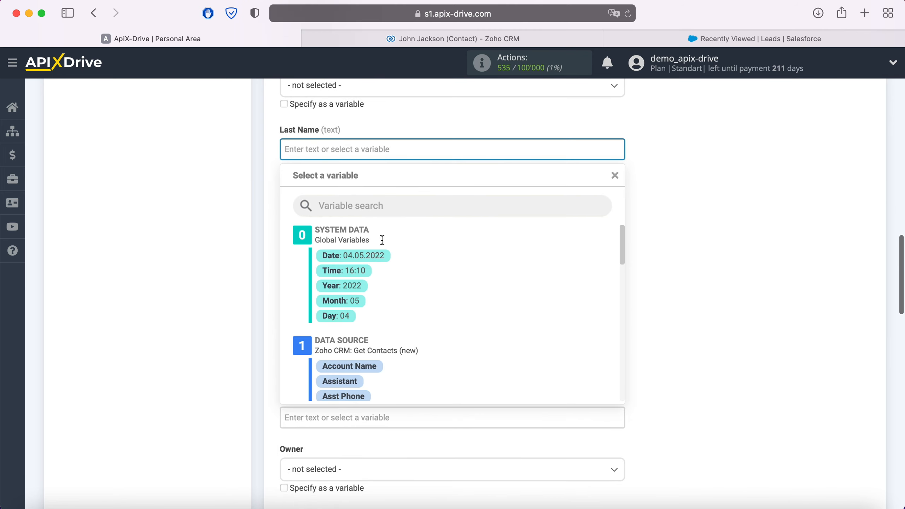
pyautogui.scroll(-2, 519, 291)
pyautogui.scroll(-5, 519, 289)
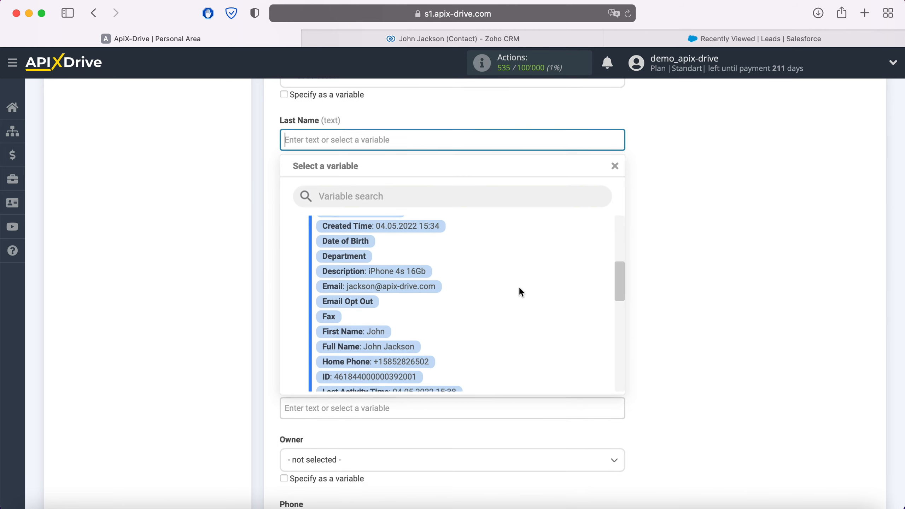
pyautogui.click(387, 378)
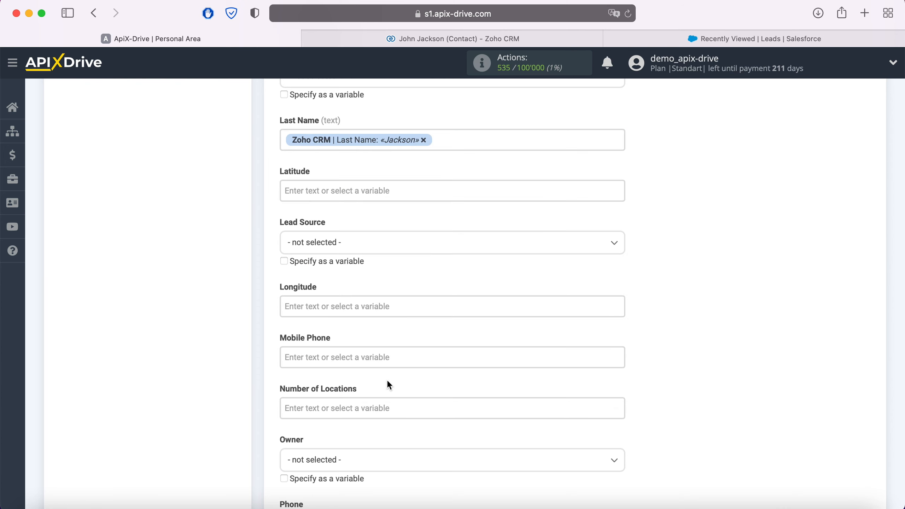
# Step: Map both Mobile Phone and Phone to the contact's Zoho Home Phone
pyautogui.scroll(-3, 421, 340)
pyautogui.click(388, 268)
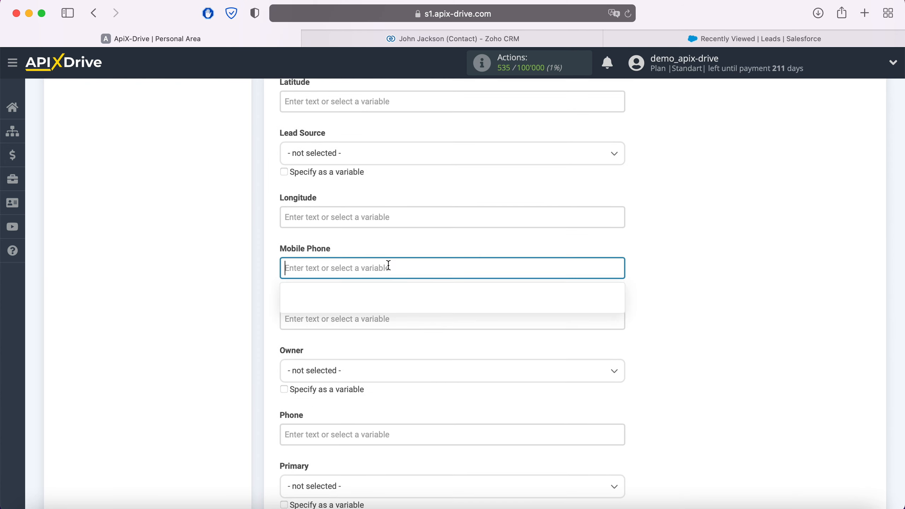
pyautogui.scroll(-3, 498, 274)
pyautogui.scroll(-5, 513, 271)
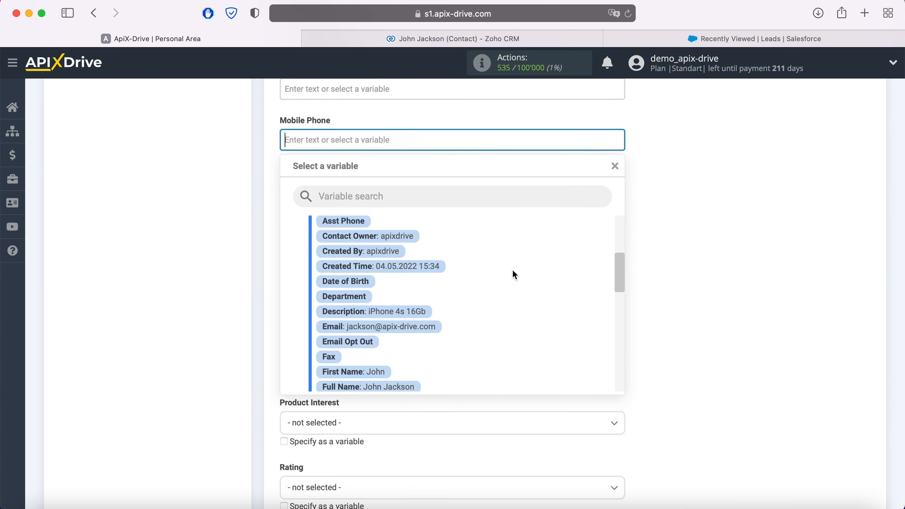
pyautogui.click(426, 317)
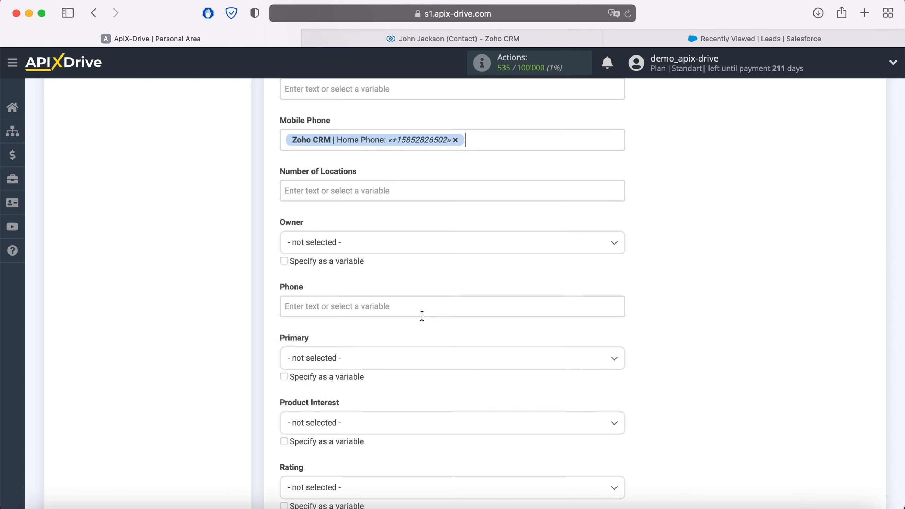
pyautogui.scroll(-2, 422, 316)
pyautogui.click(393, 242)
pyautogui.scroll(-3, 395, 274)
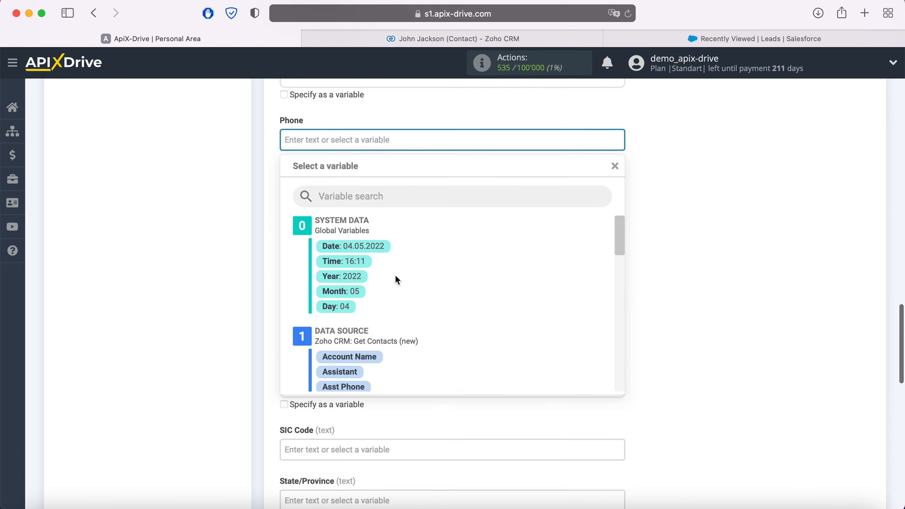
pyautogui.scroll(-3, 454, 328)
pyautogui.scroll(-3, 456, 329)
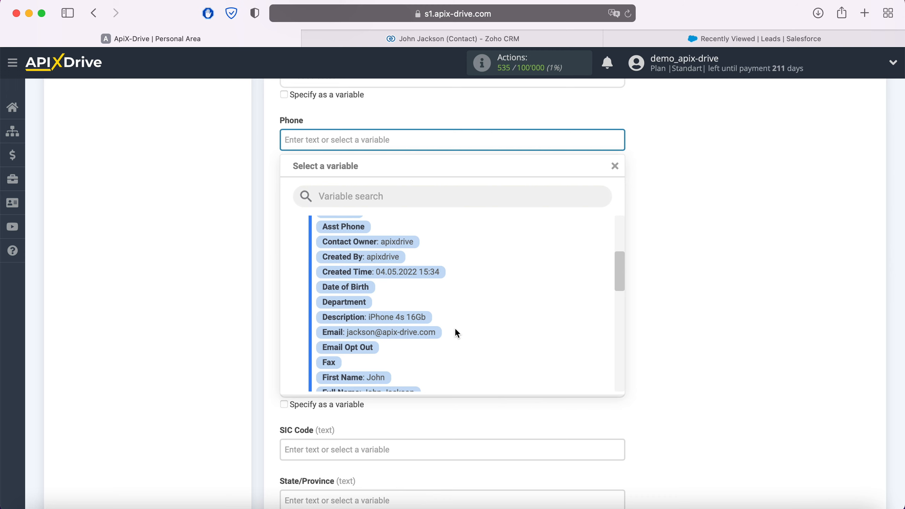
pyautogui.scroll(-2, 455, 330)
pyautogui.click(425, 352)
# Step: Set the lead Status to Open - Not Contacted and save the mapping for testing
pyautogui.scroll(-5, 420, 353)
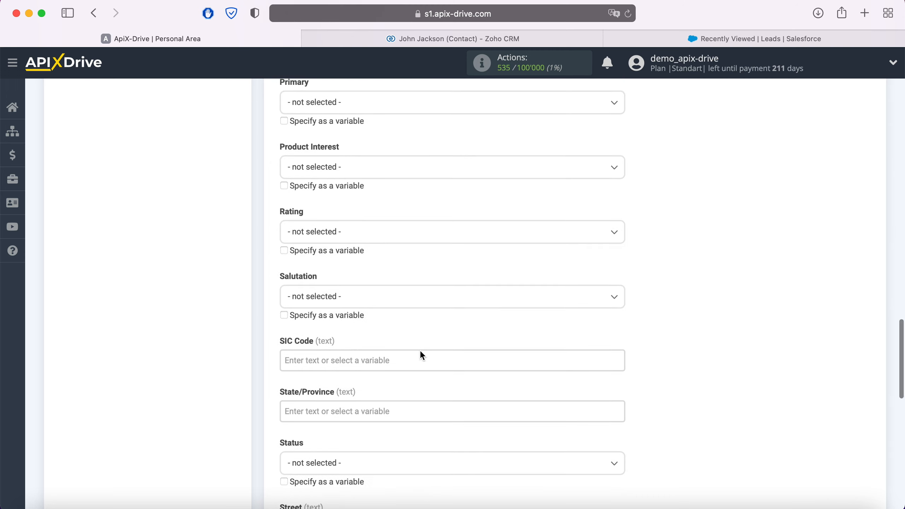
pyautogui.scroll(-2, 420, 353)
pyautogui.click(376, 296)
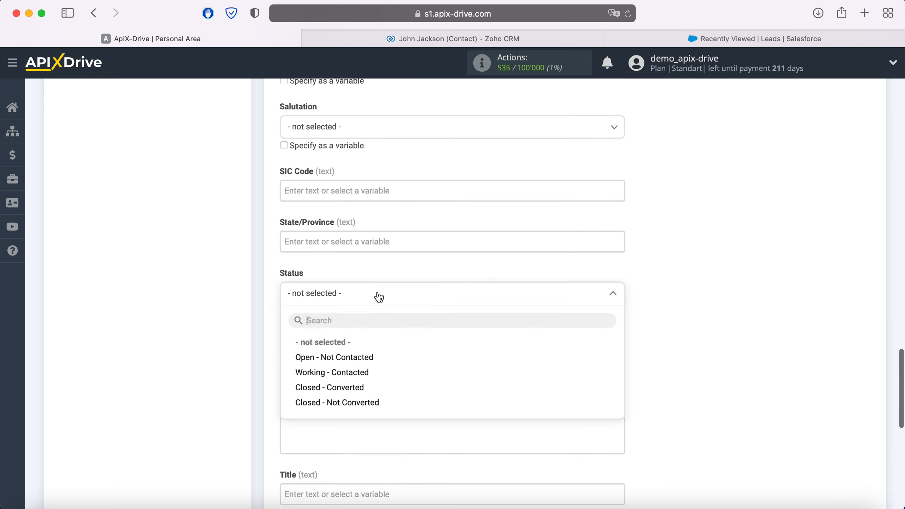
pyautogui.click(342, 355)
pyautogui.scroll(-3, 422, 325)
pyautogui.scroll(-6, 423, 326)
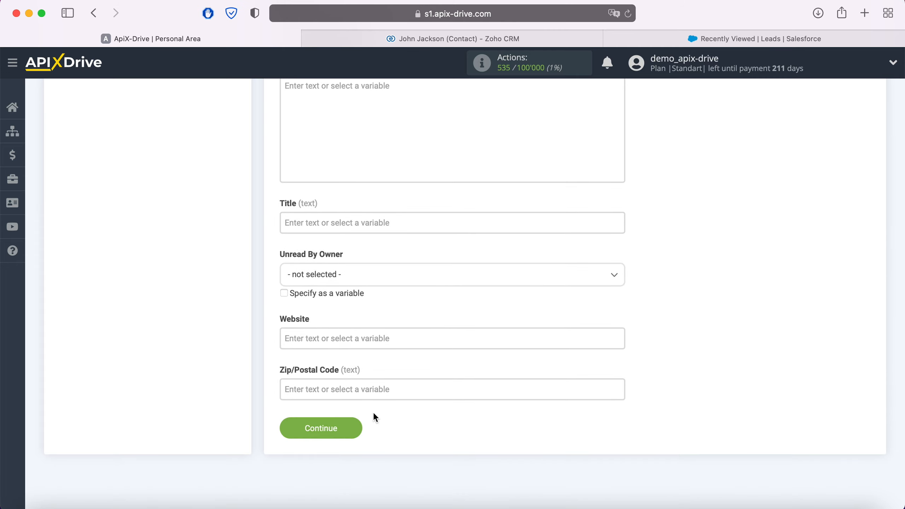
pyautogui.click(359, 426)
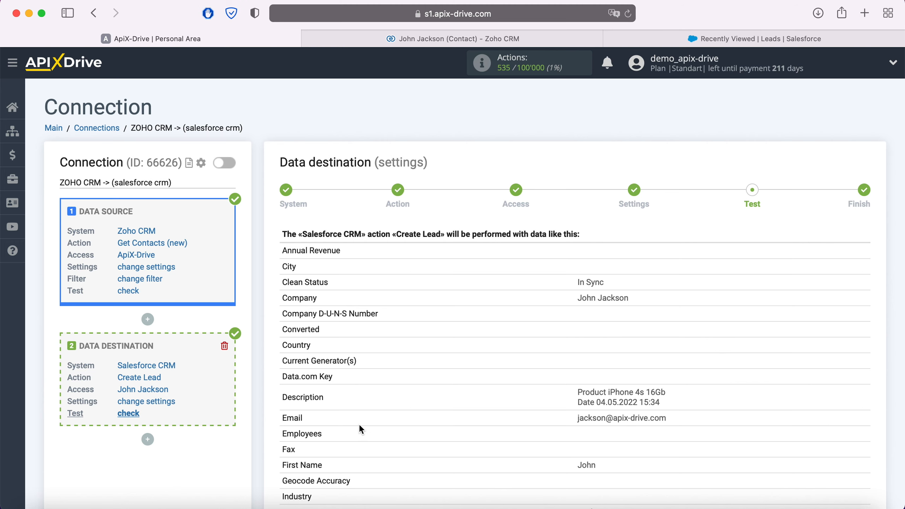
# Step: Send the previewed test lead to Salesforce CRM and switch to Salesforce to check it
pyautogui.scroll(-10, 360, 426)
pyautogui.scroll(-2, 359, 425)
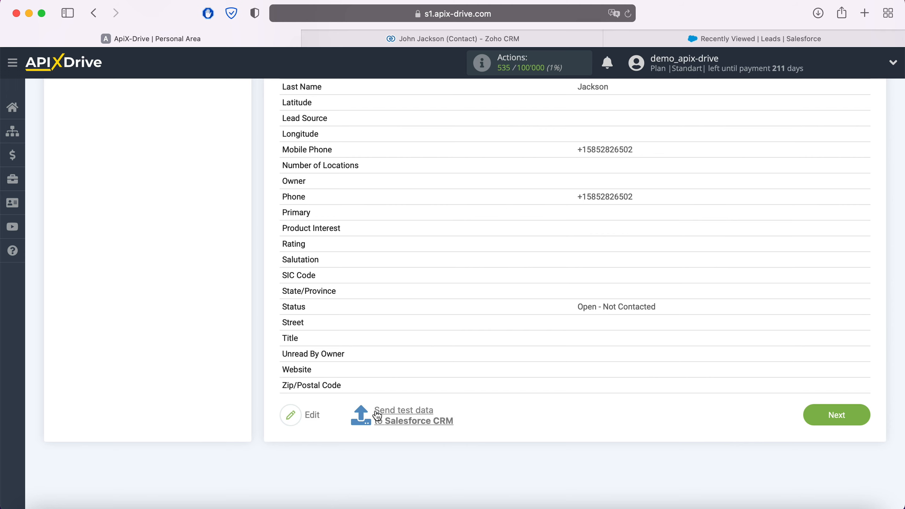
pyautogui.click(402, 414)
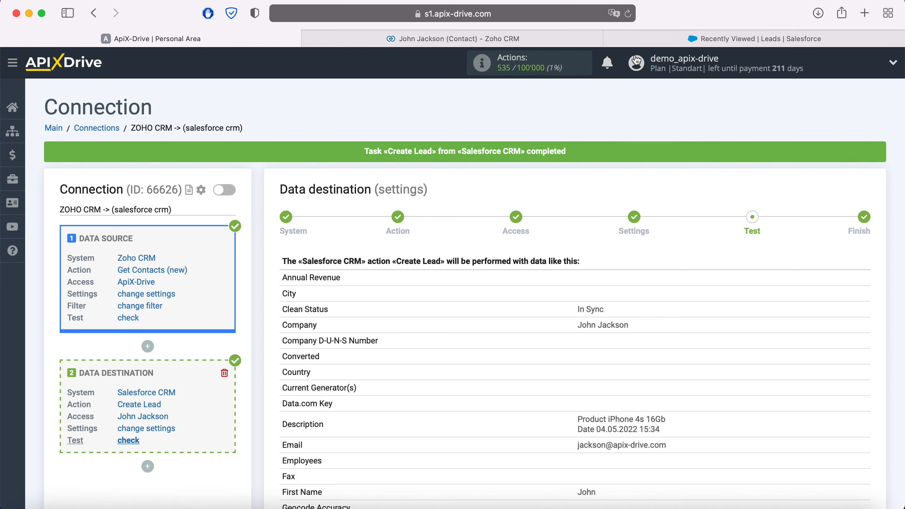
pyautogui.click(700, 39)
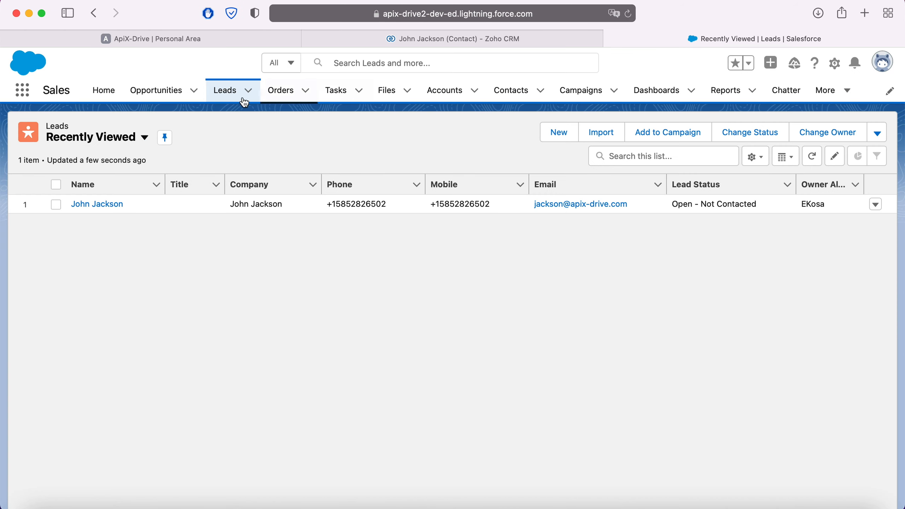
# Step: Open the new test lead in Salesforce, review its Details fields, then return to ApiX-Drive
pyautogui.click(96, 206)
pyautogui.click(108, 271)
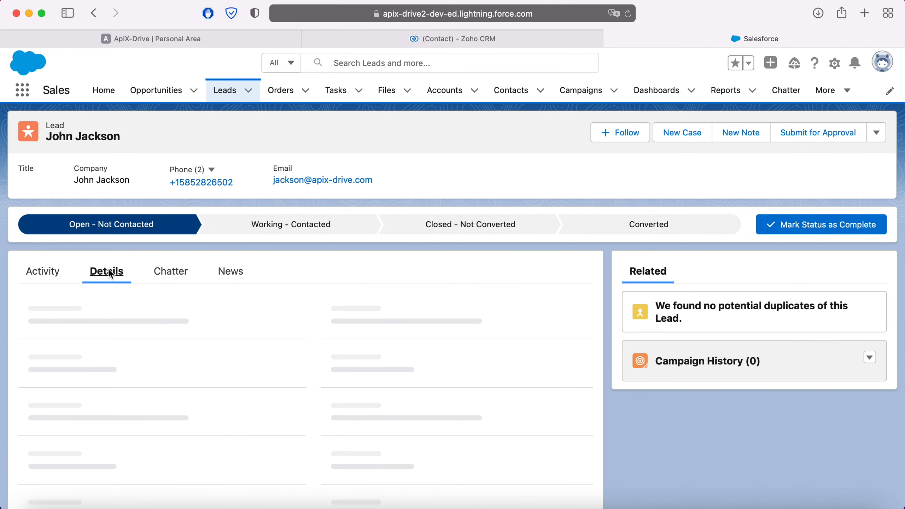
pyautogui.scroll(-2, 419, 371)
pyautogui.scroll(-5, 419, 370)
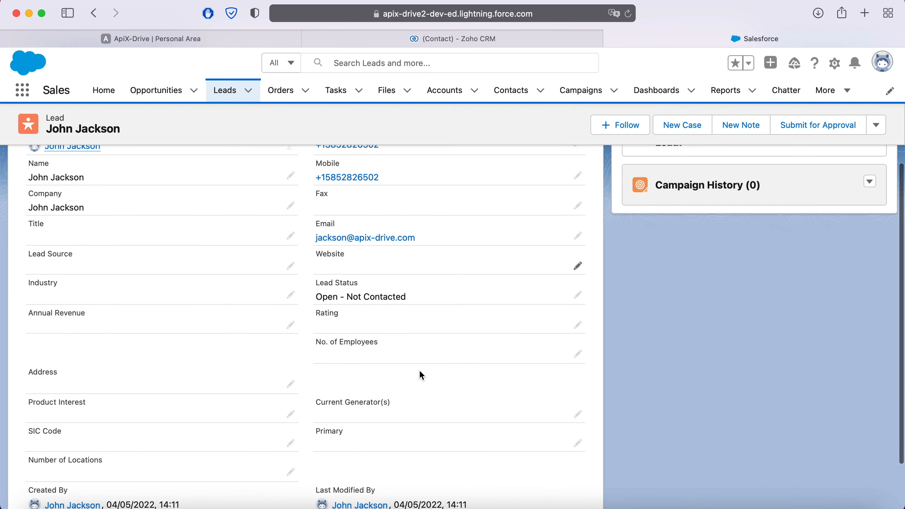
pyautogui.scroll(5, 420, 370)
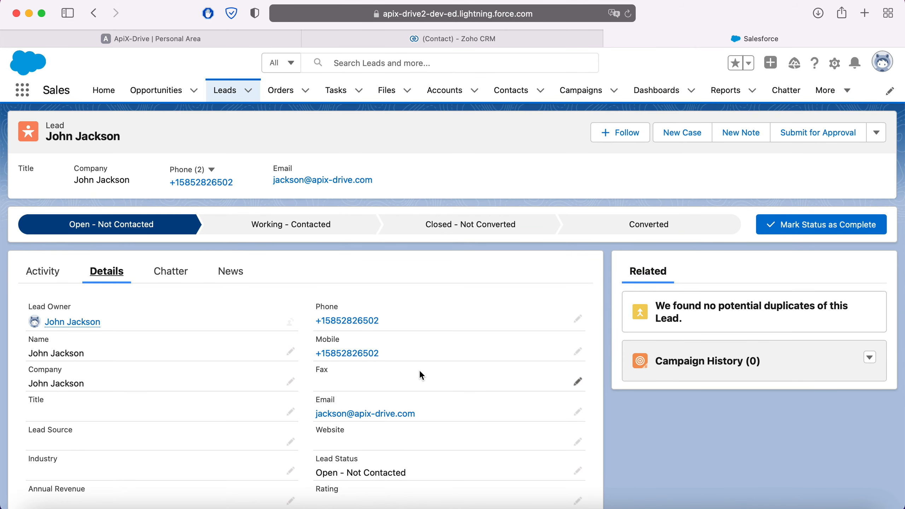
pyautogui.click(216, 39)
# Step: Finish the connection and enable its automatic updates
pyautogui.scroll(-12, 723, 310)
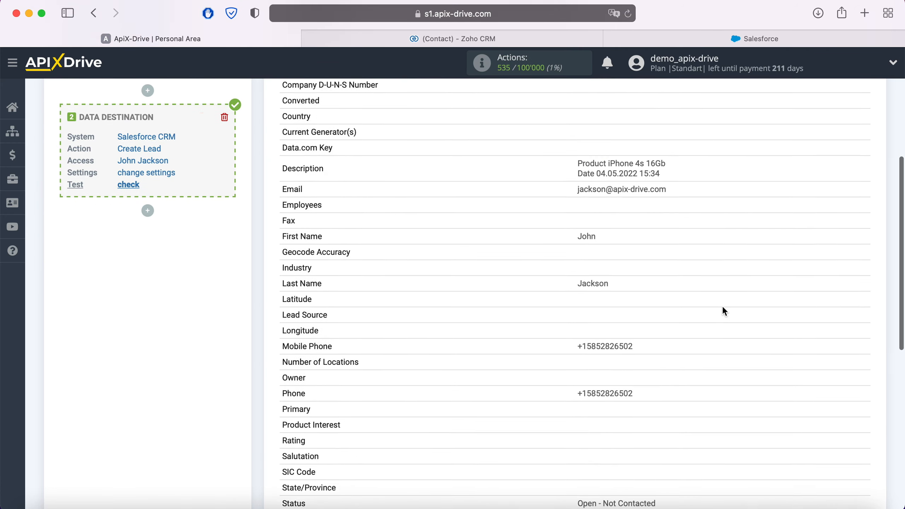
pyautogui.click(861, 446)
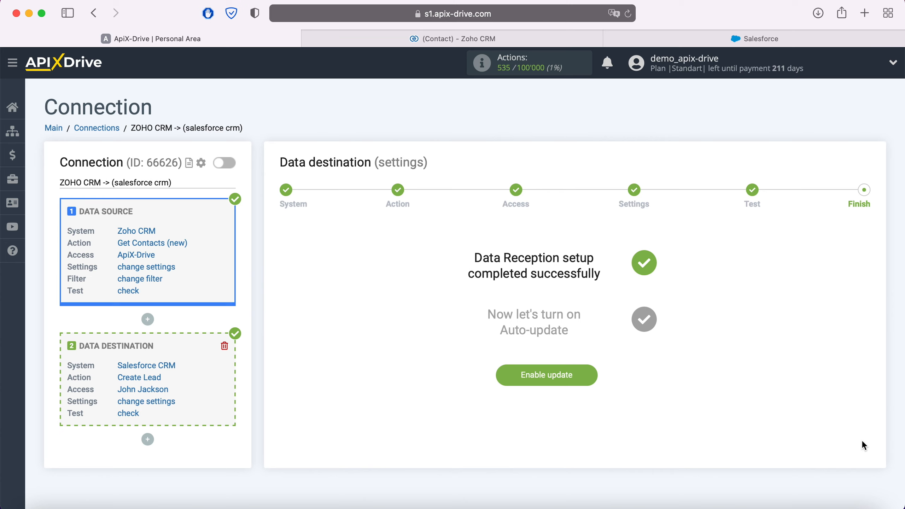
pyautogui.click(587, 376)
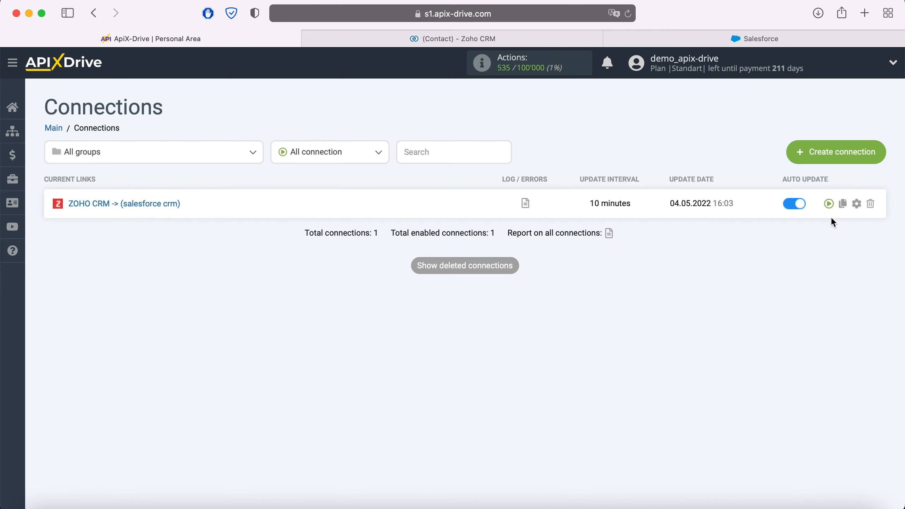
# Step: Set the connection's update interval to 5 minutes and save the settings
pyautogui.click(856, 204)
pyautogui.click(536, 295)
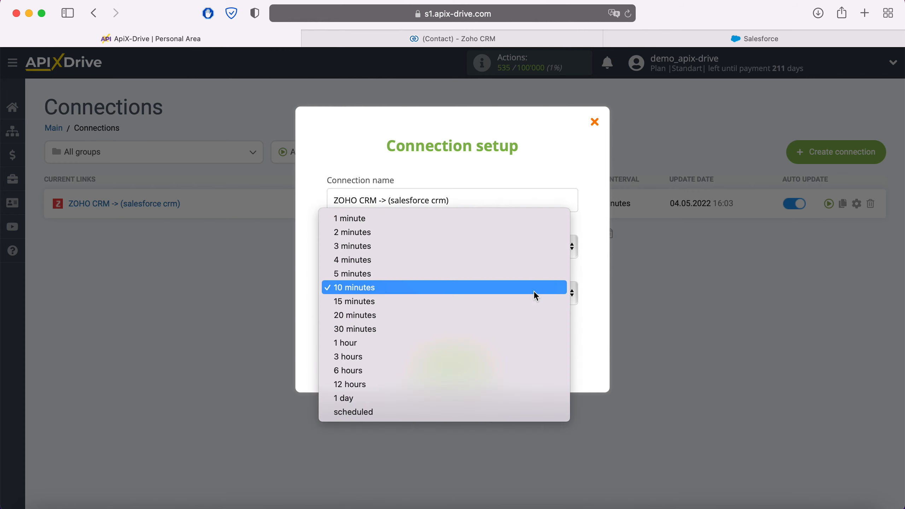
pyautogui.click(499, 273)
pyautogui.click(480, 360)
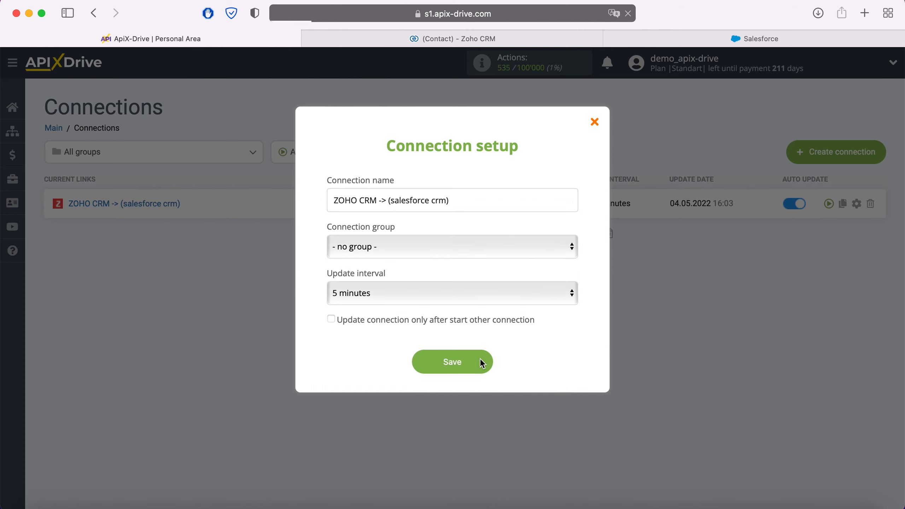